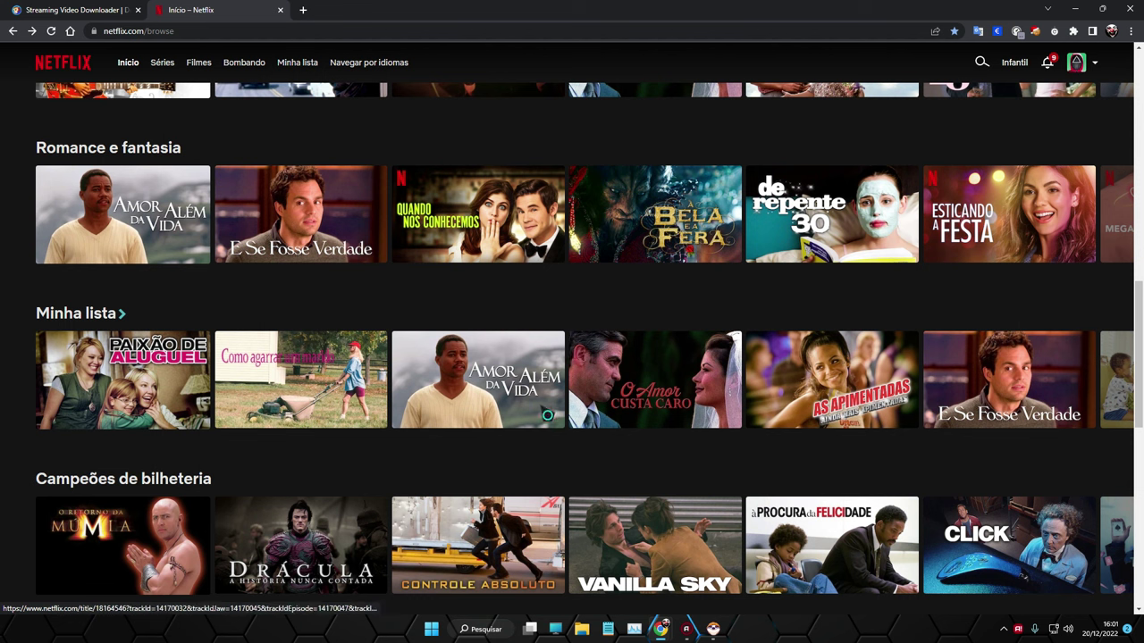
# Switch from the browser to StreamFab's Netflix page and view the download options for De Volta para o Futuro, closing them without downloading.
pyautogui.click(235, 32)
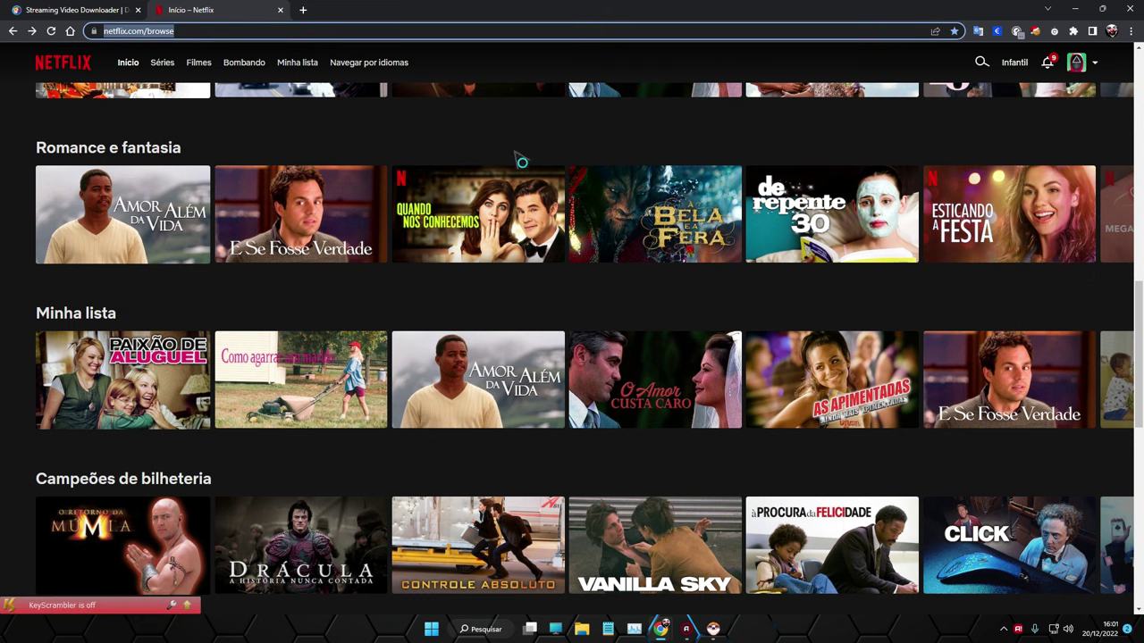
pyautogui.click(1078, 10)
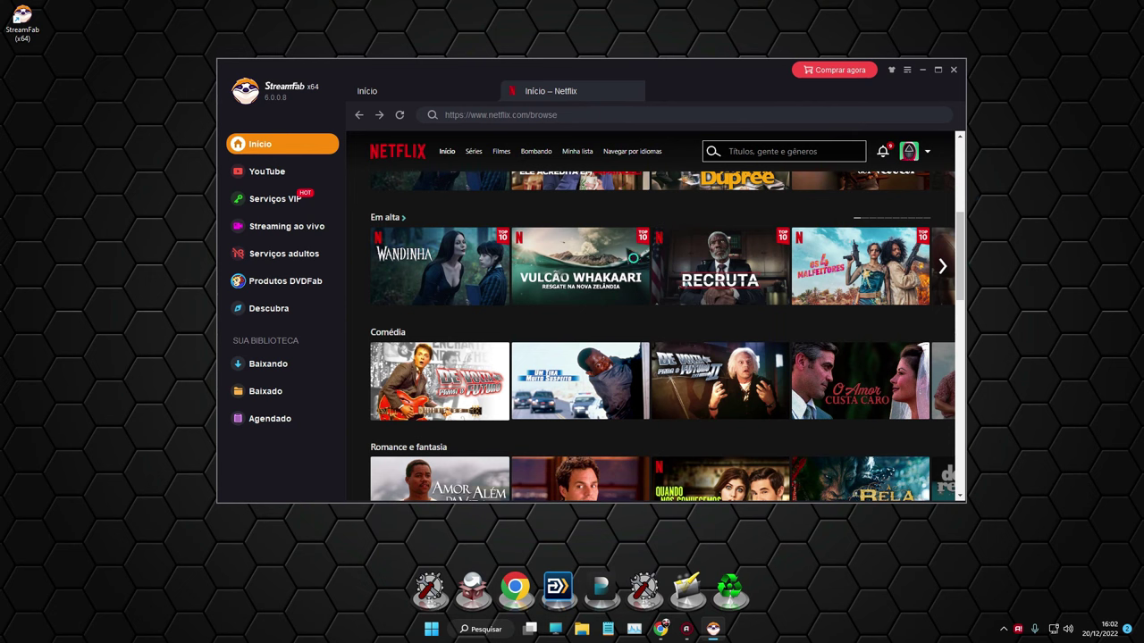
pyautogui.scroll(-2, 828, 328)
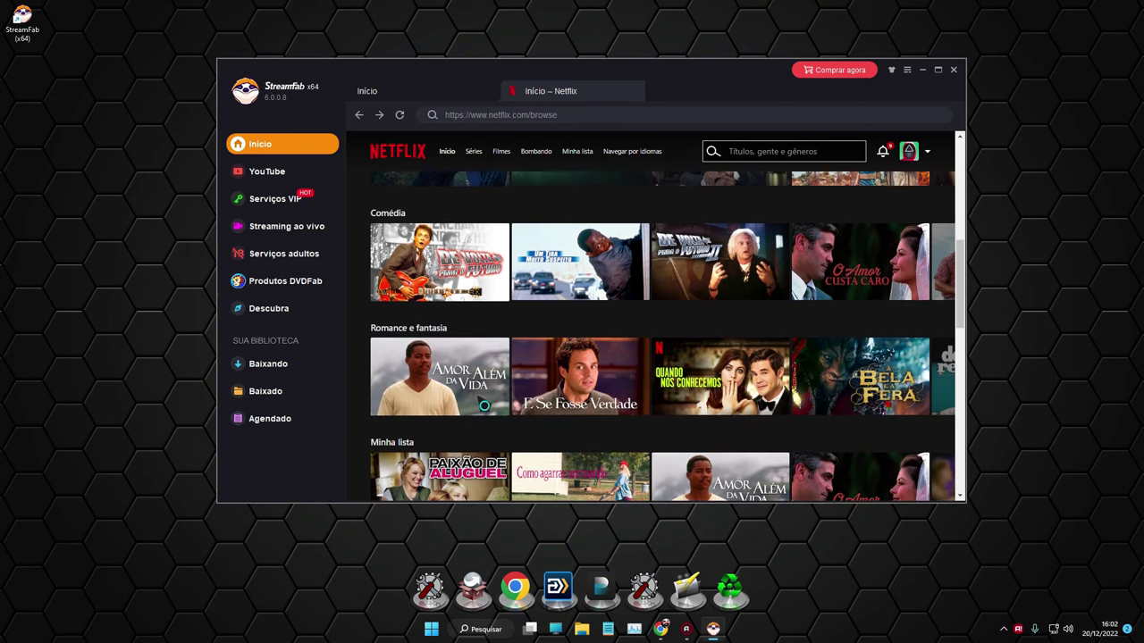
pyautogui.click(441, 233)
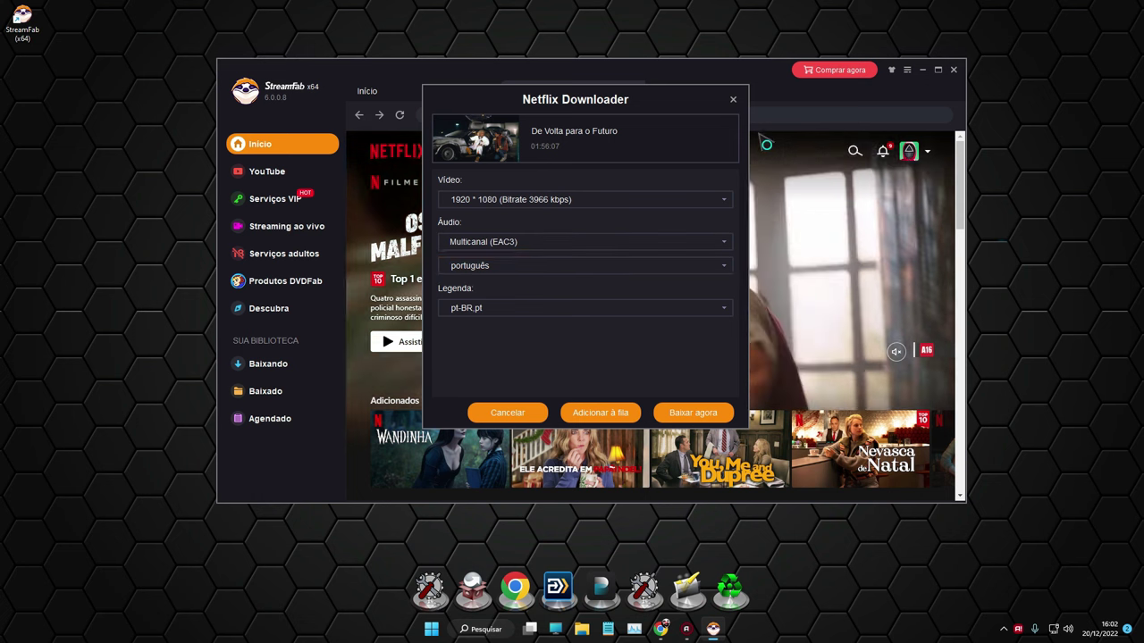
pyautogui.click(732, 100)
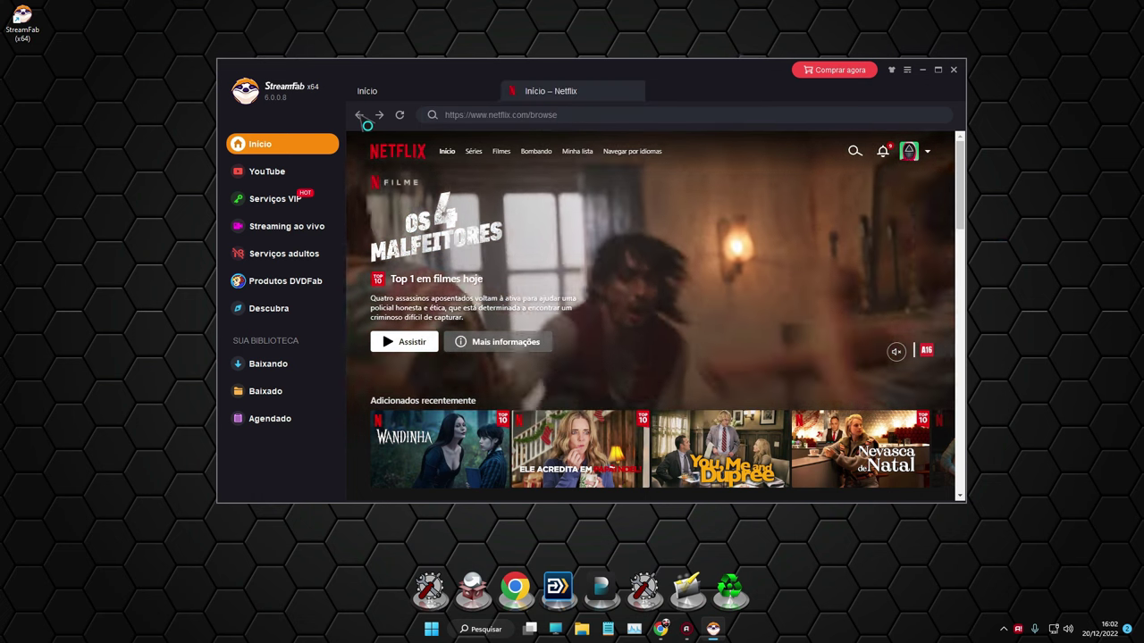
# Find O Retorno da Múmia under Campeões de bilheteria in the Netflix catalogue and open its download options.
pyautogui.scroll(-2, 623, 336)
pyautogui.scroll(-4, 625, 335)
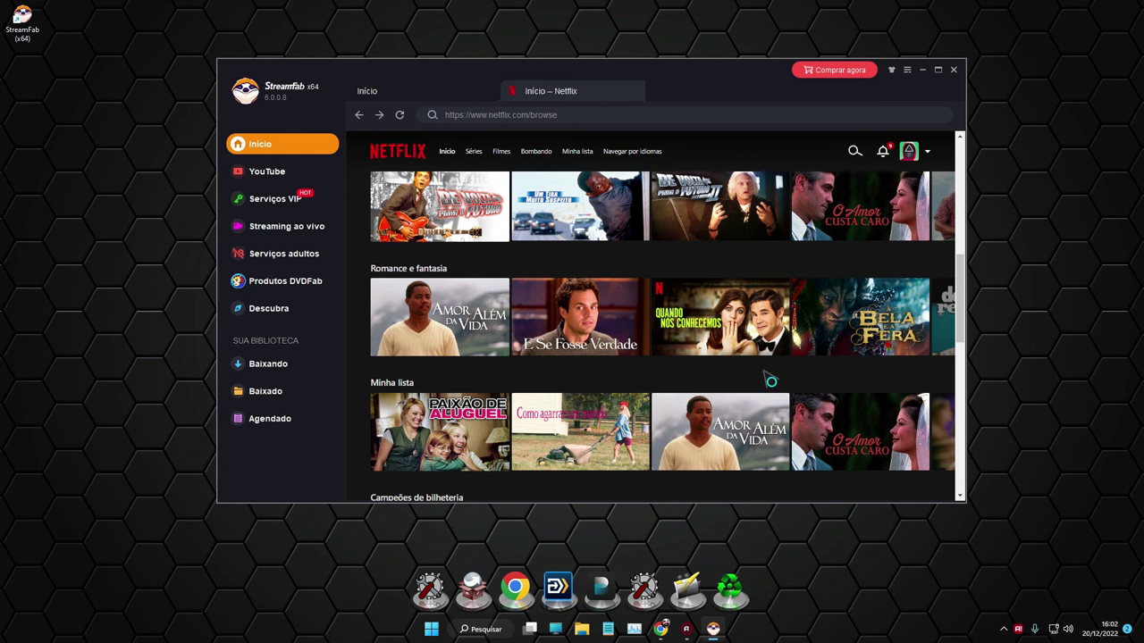
pyautogui.scroll(-4, 798, 326)
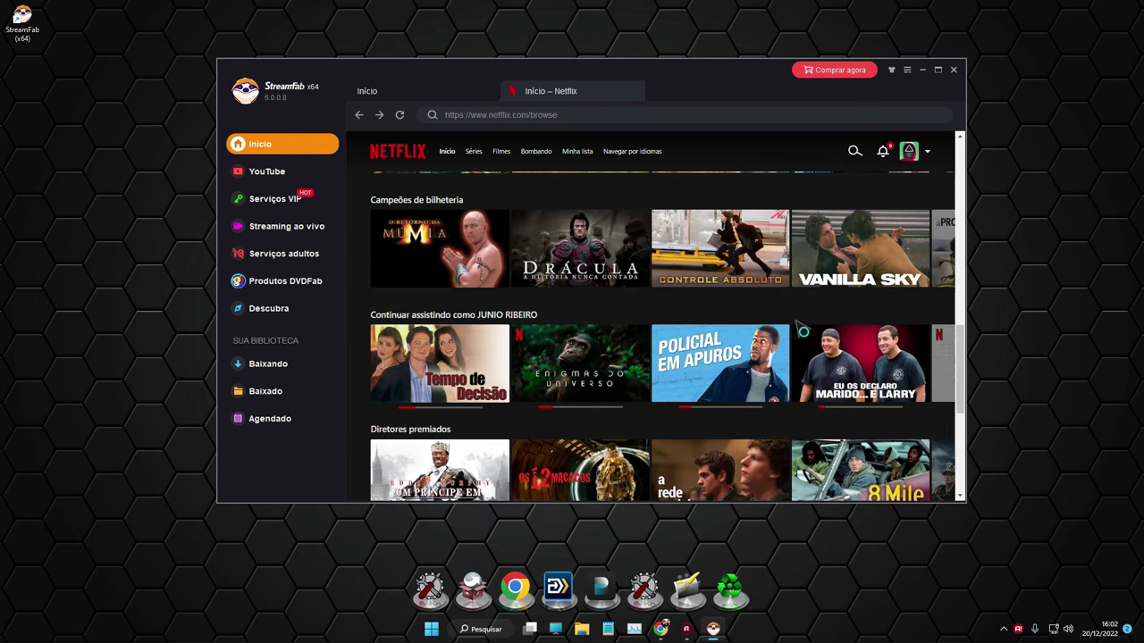
pyautogui.scroll(-2, 803, 331)
pyautogui.rightClick(629, 311)
pyautogui.scroll(2, 697, 308)
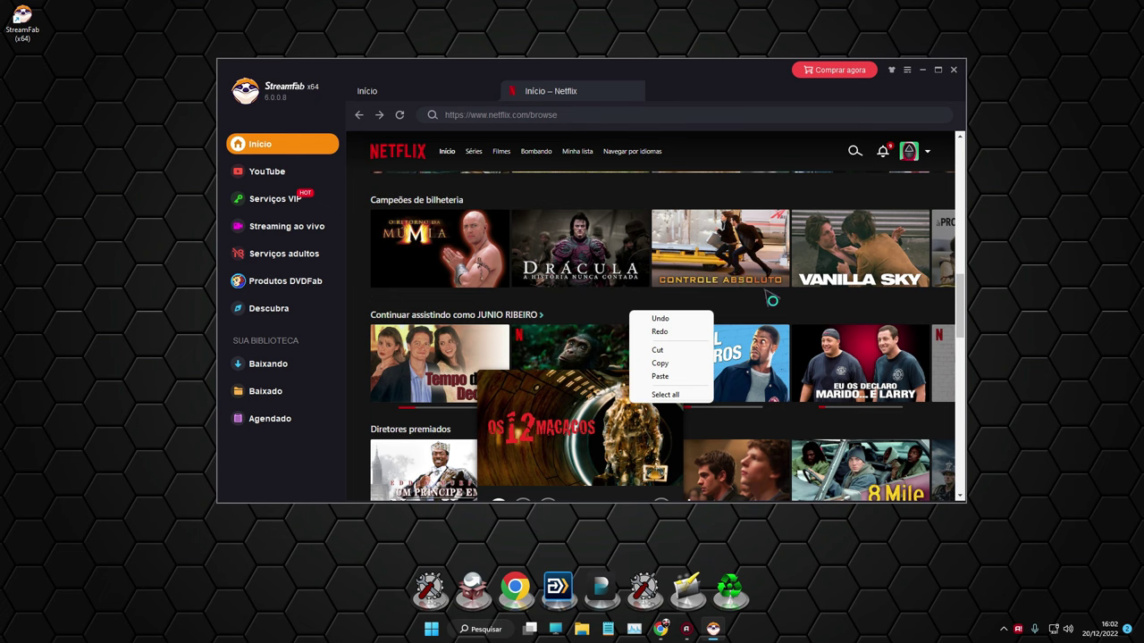
pyautogui.scroll(3, 662, 340)
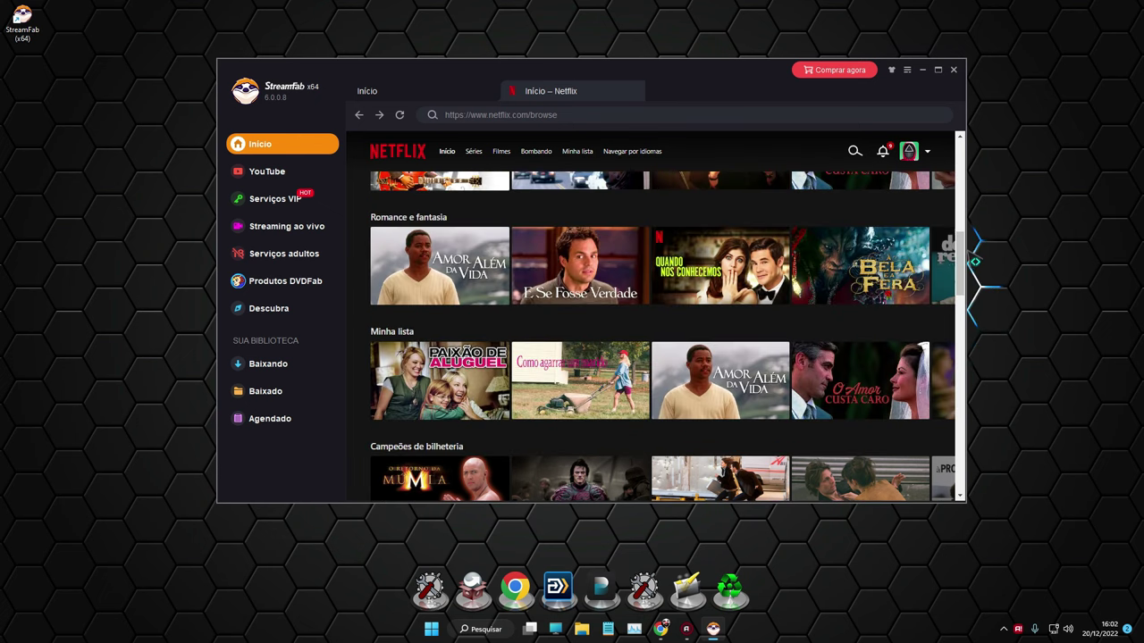
pyautogui.scroll(-1, 482, 348)
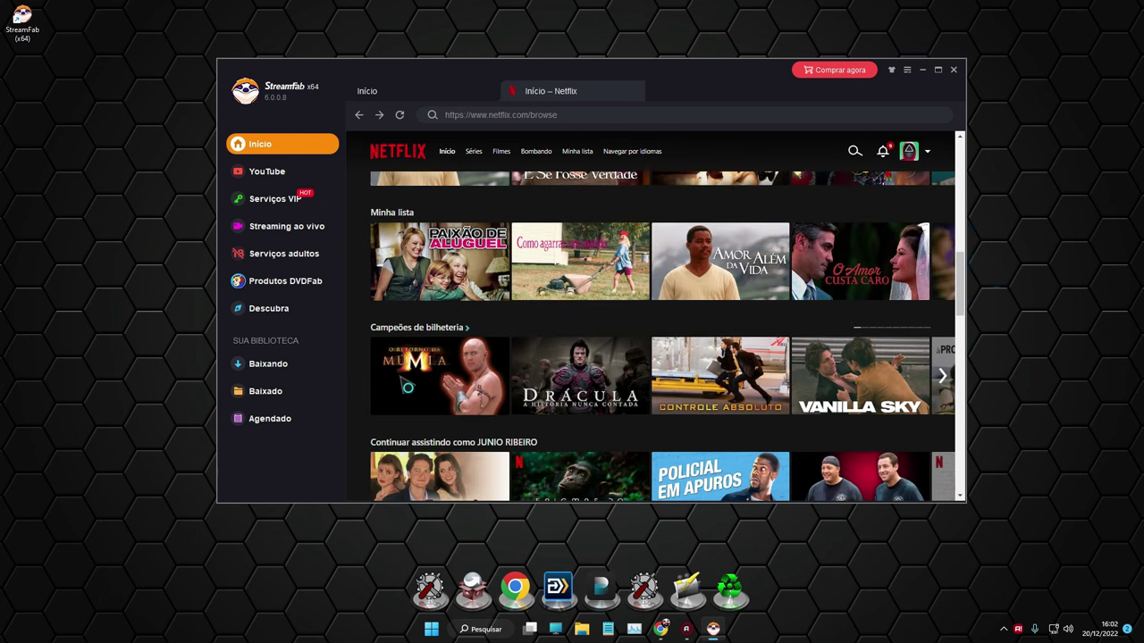
pyautogui.click(455, 378)
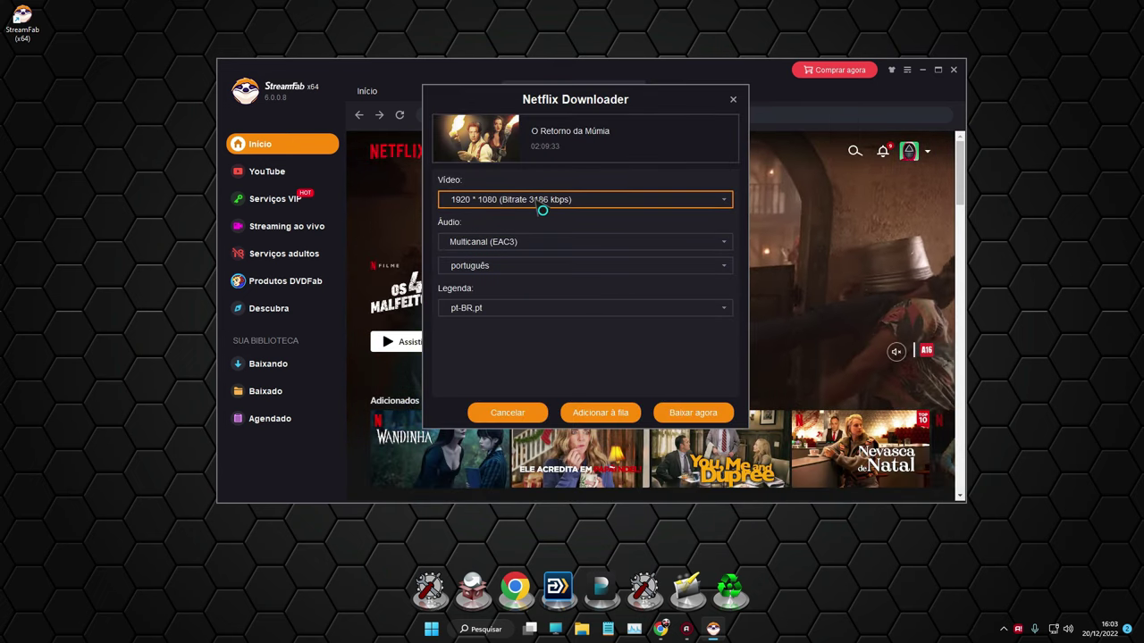
# Select 1920 * 1080 (Bitrate 3186 kbps) as the video quality for O Retorno da Múmia.
pyautogui.click(542, 209)
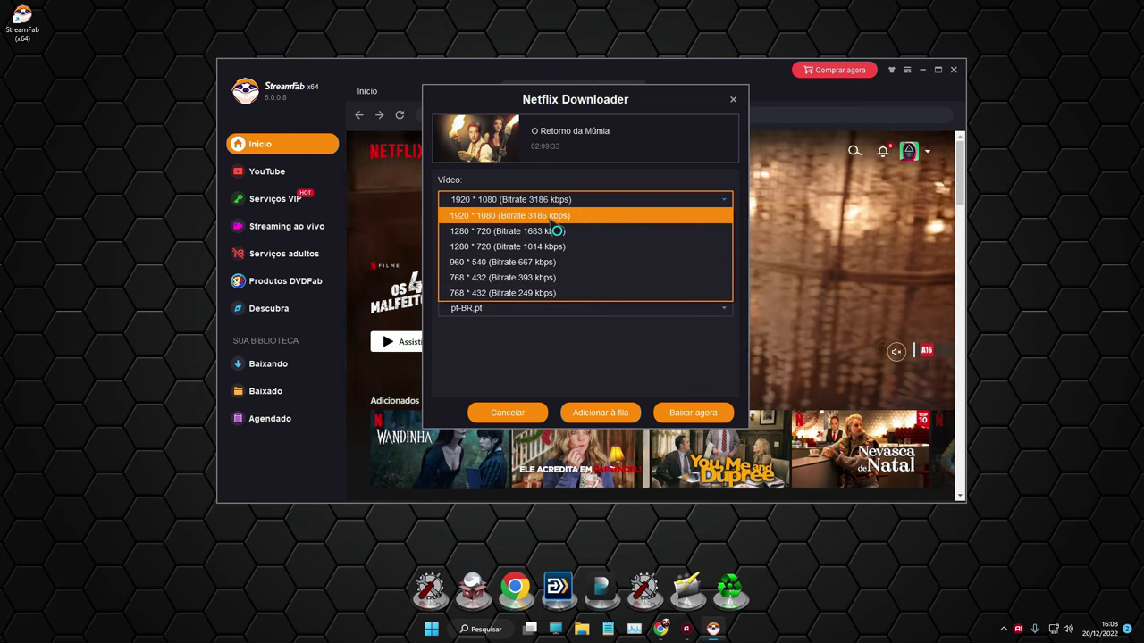
pyautogui.click(613, 188)
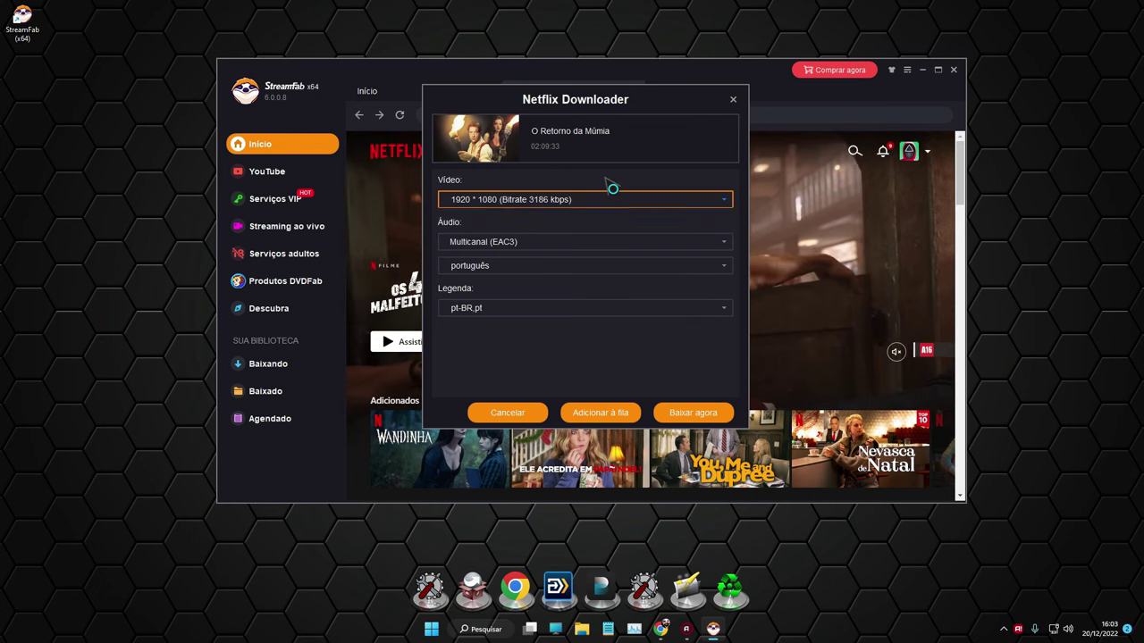
pyautogui.click(517, 205)
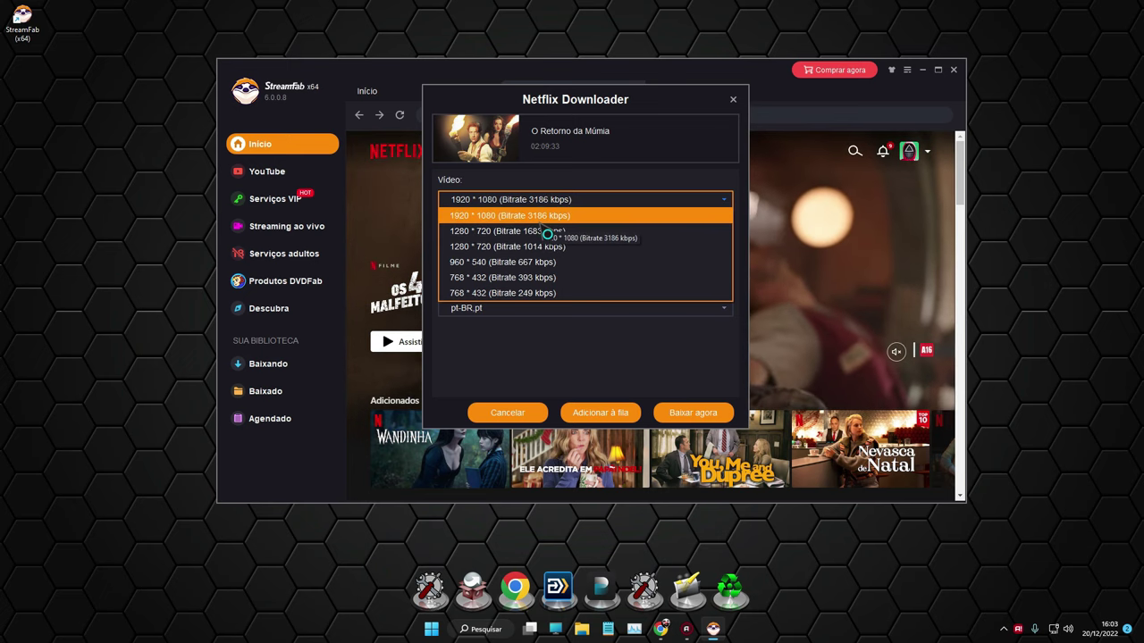
pyautogui.click(548, 219)
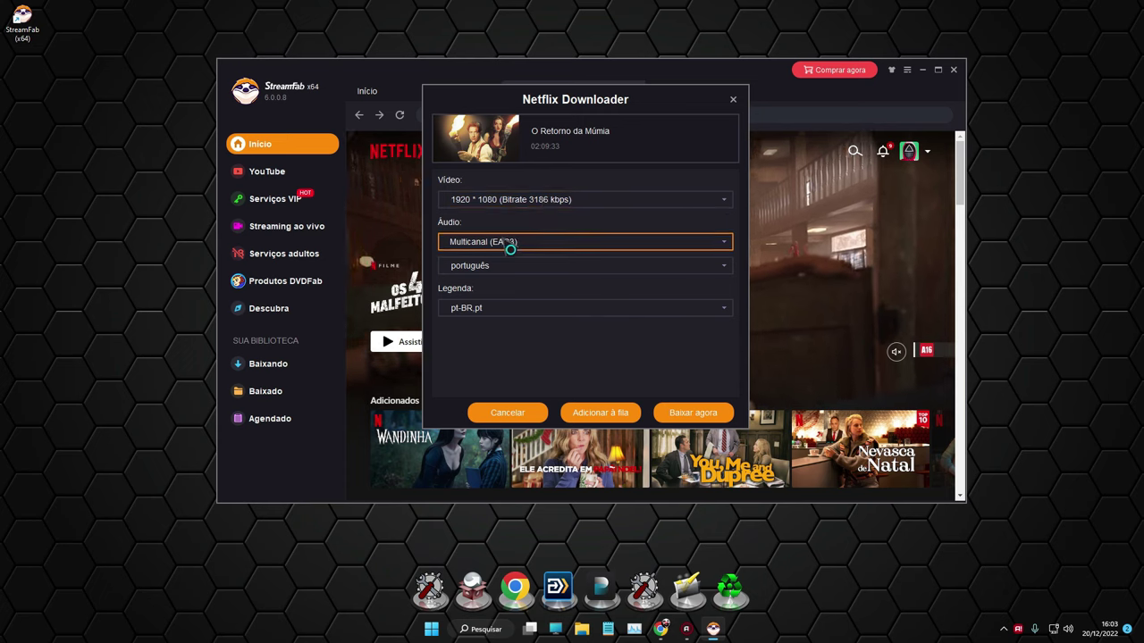
# Keep the audio format at Multicanal (EAC3) and add inglês [original] to português as audio tracks.
pyautogui.click(511, 245)
pyautogui.click(510, 248)
pyautogui.click(510, 246)
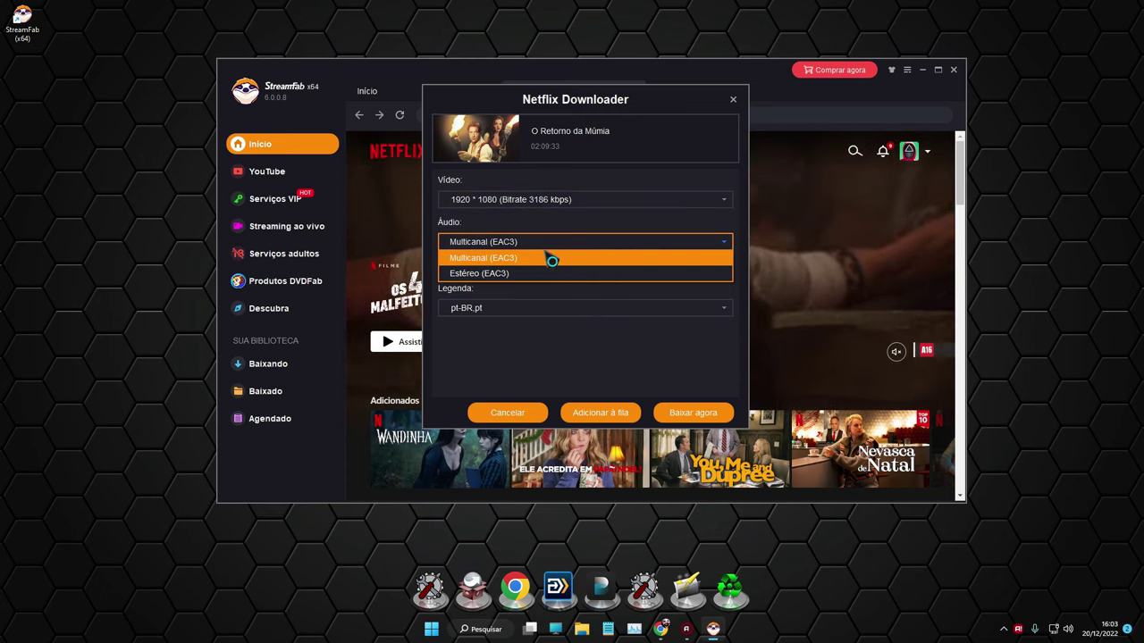
pyautogui.click(579, 234)
pyautogui.click(572, 265)
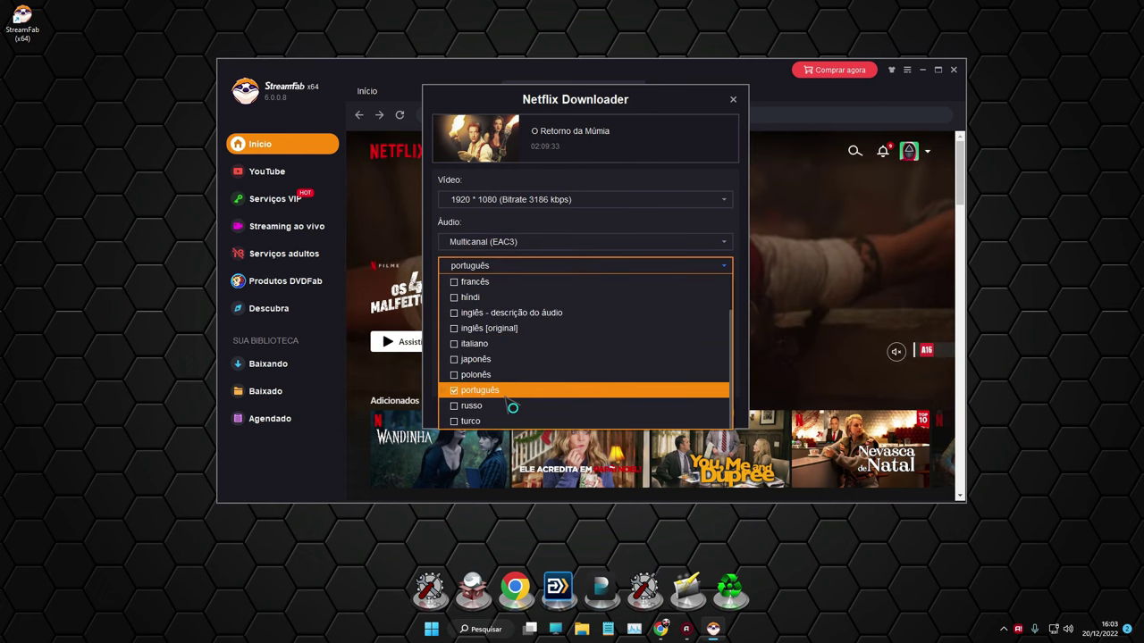
pyautogui.scroll(2, 495, 367)
pyautogui.scroll(-2, 519, 396)
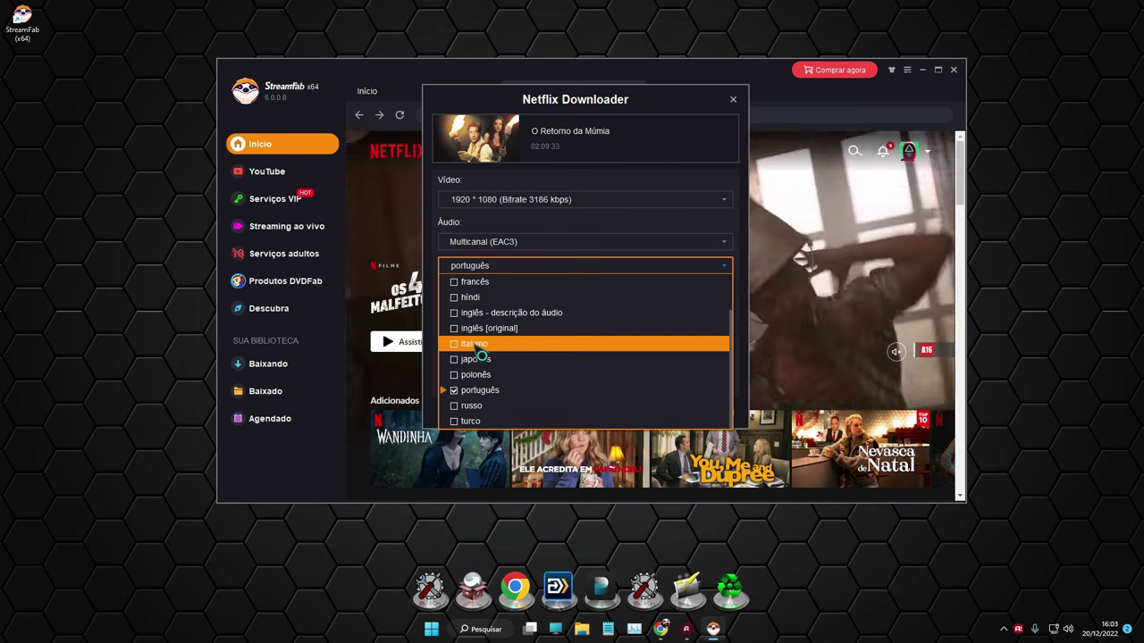
pyautogui.click(454, 328)
pyautogui.click(575, 222)
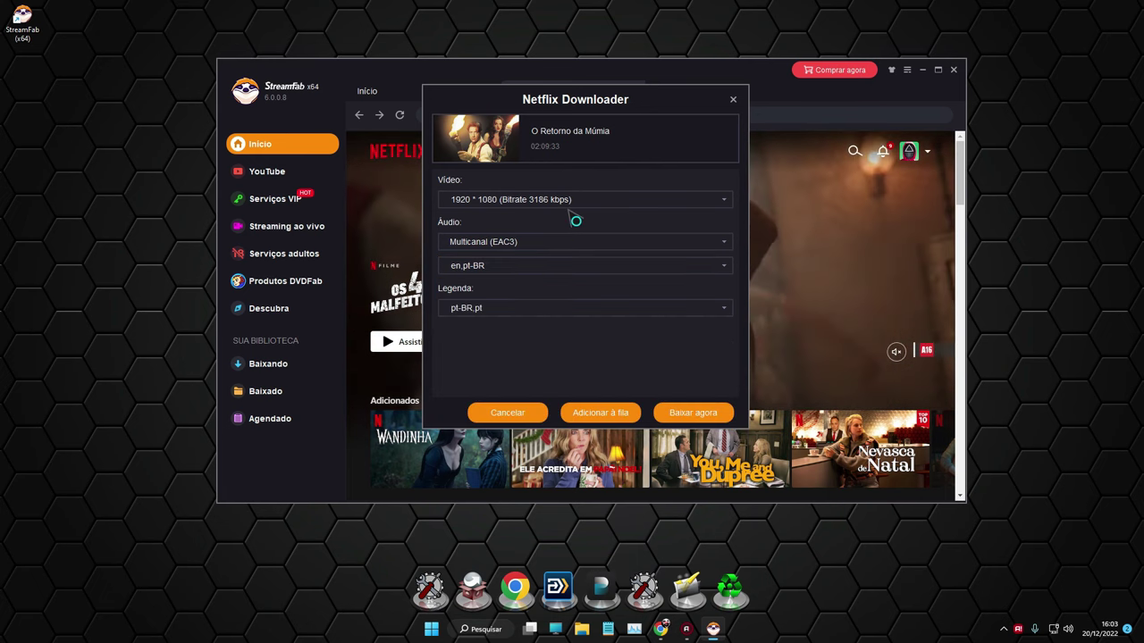
# Review the subtitle languages, keep pt-BR and pt, and add O Retorno da Múmia to the download queue.
pyautogui.click(510, 308)
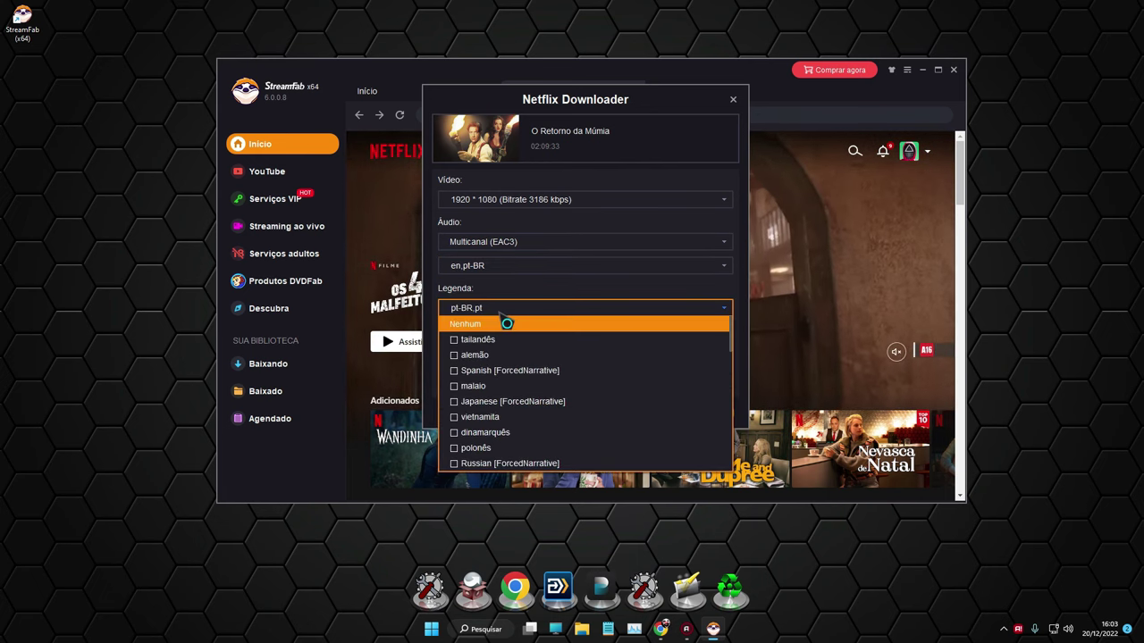
pyautogui.scroll(-3, 540, 406)
pyautogui.scroll(-5, 543, 411)
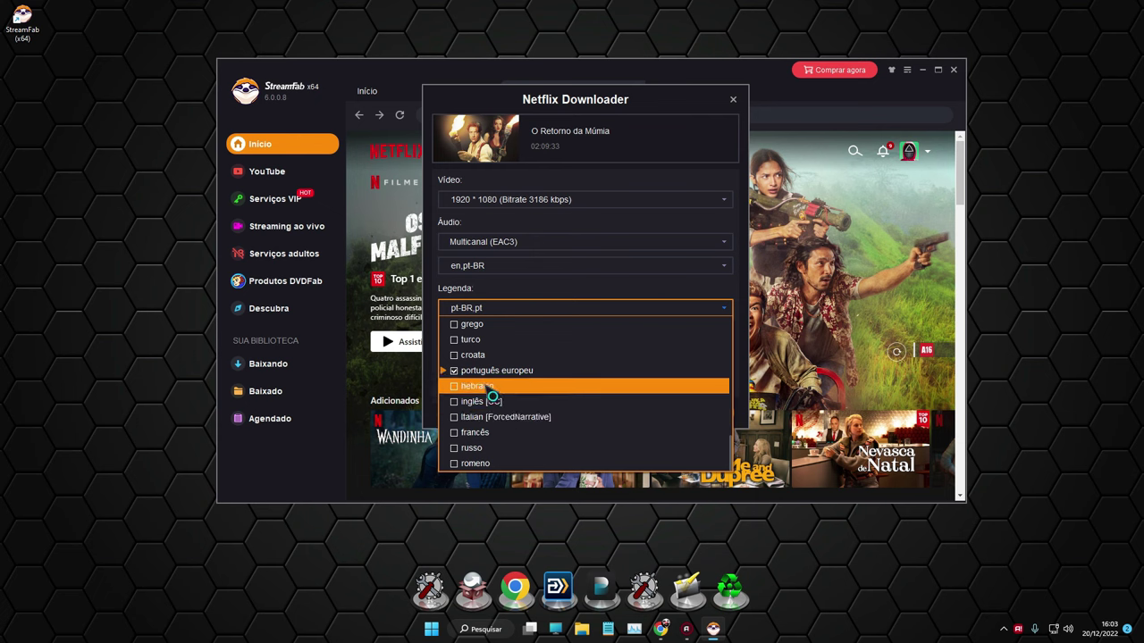
pyautogui.scroll(3, 487, 380)
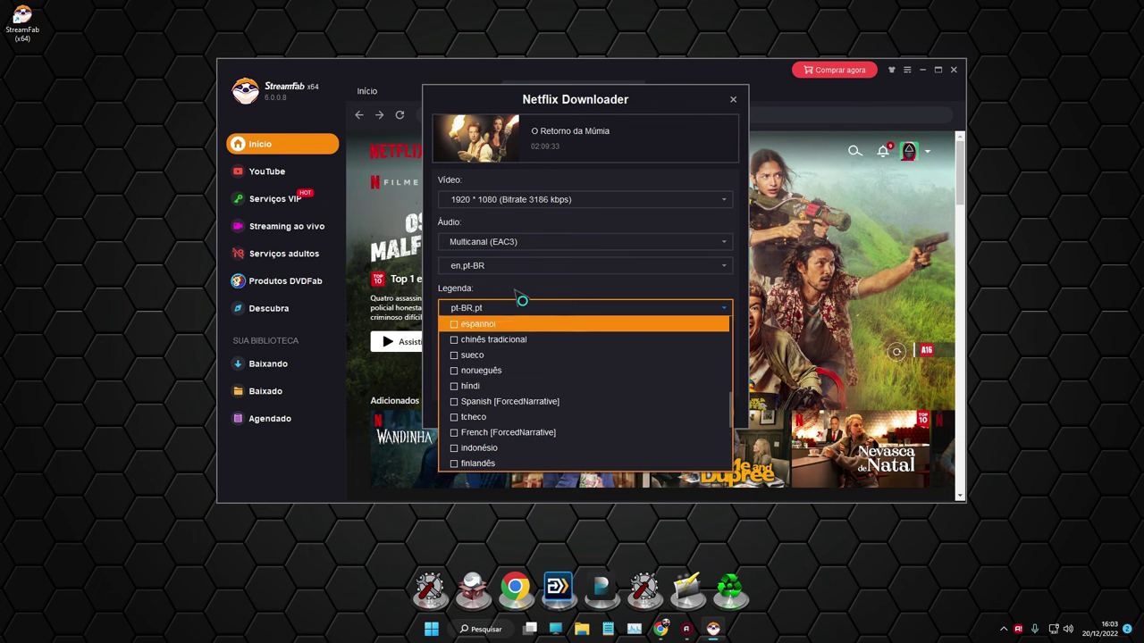
pyautogui.click(524, 304)
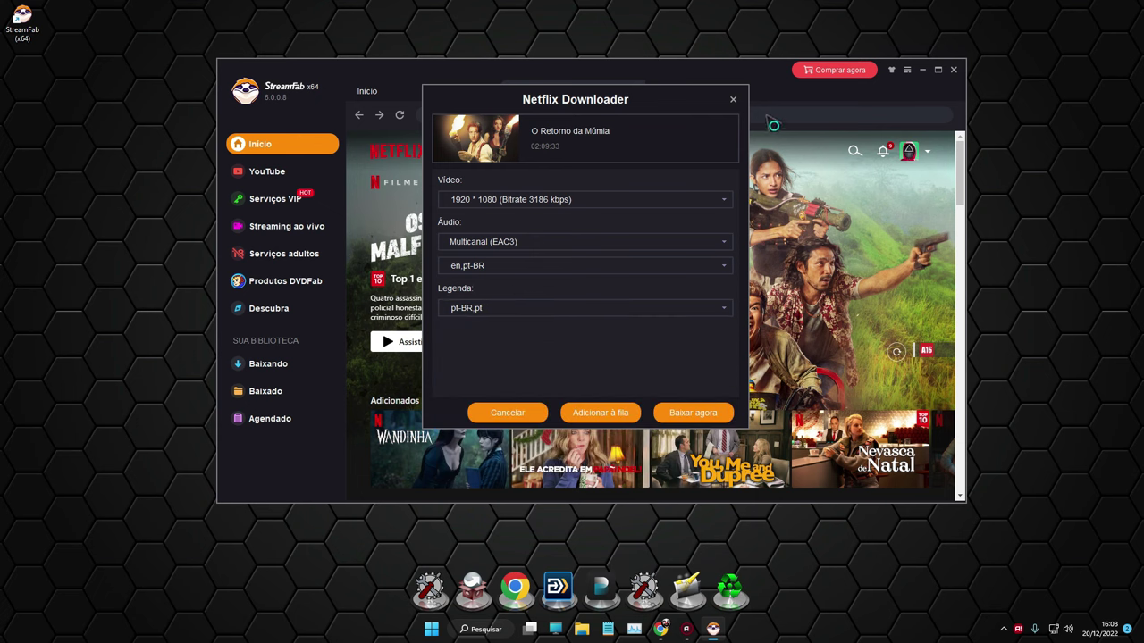
pyautogui.click(607, 420)
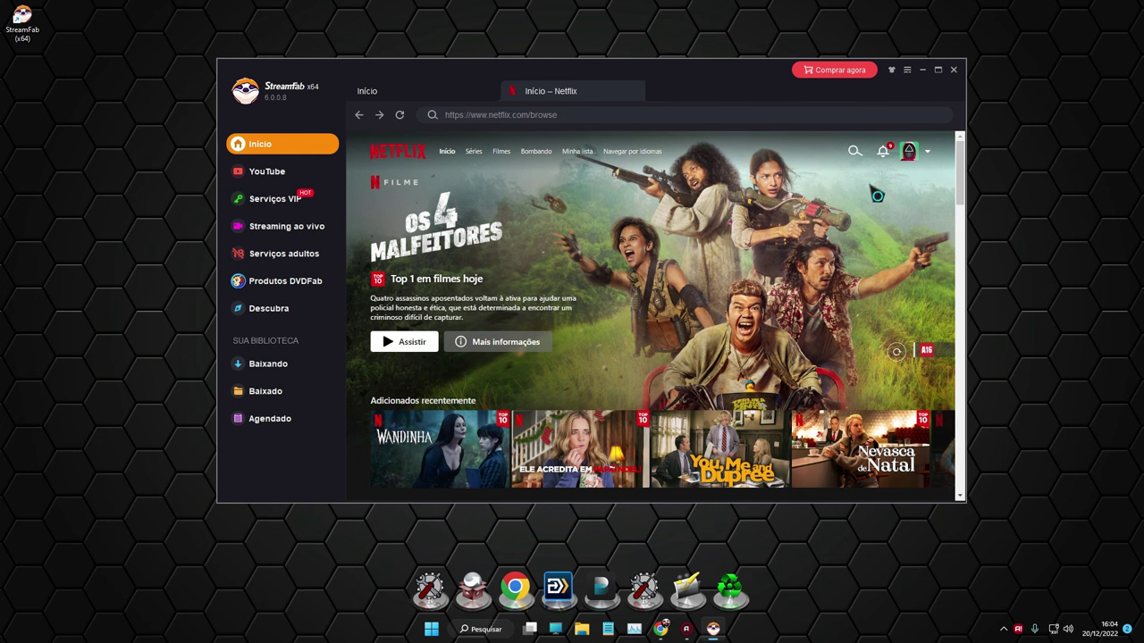
# Open the licence information, review the update validity and status of each downloader module, and close it.
pyautogui.click(907, 69)
pyautogui.click(908, 72)
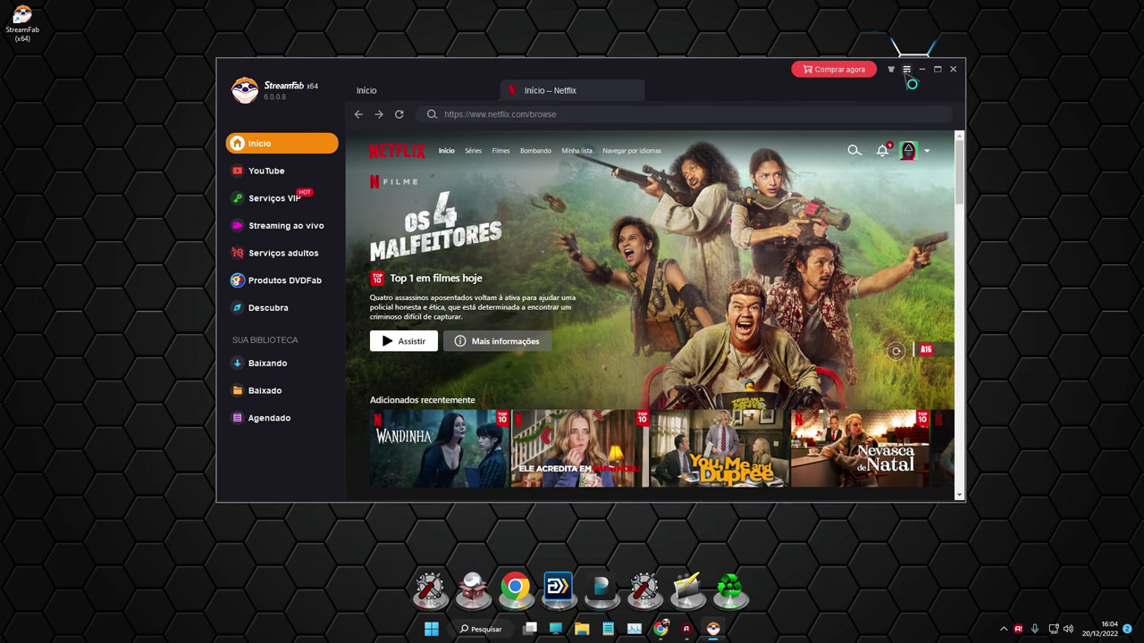
pyautogui.click(908, 72)
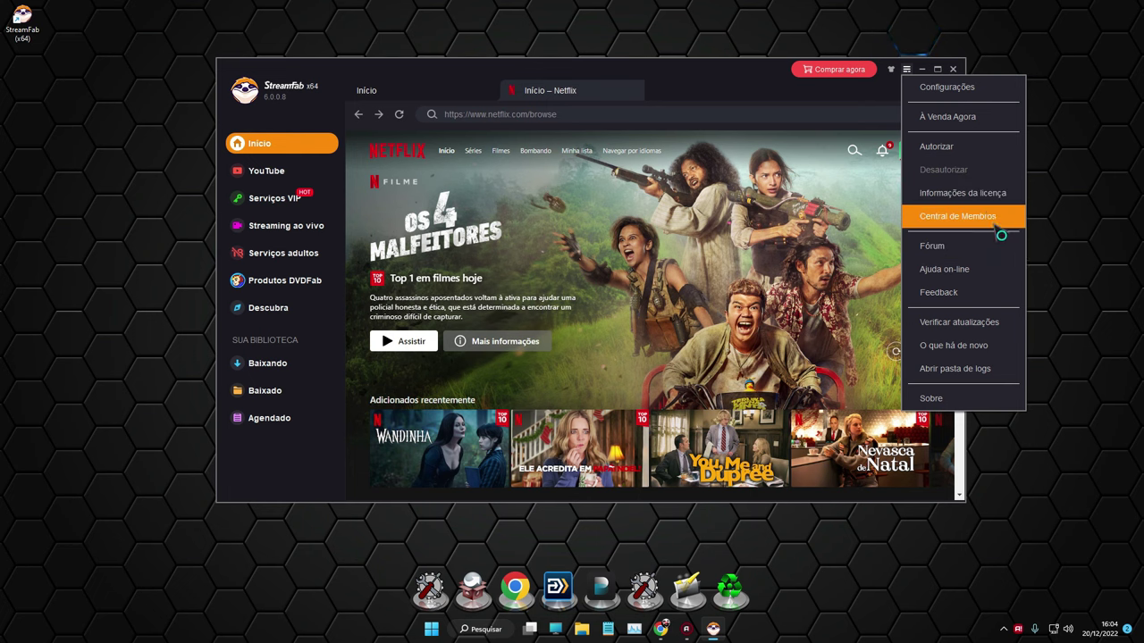
pyautogui.click(984, 200)
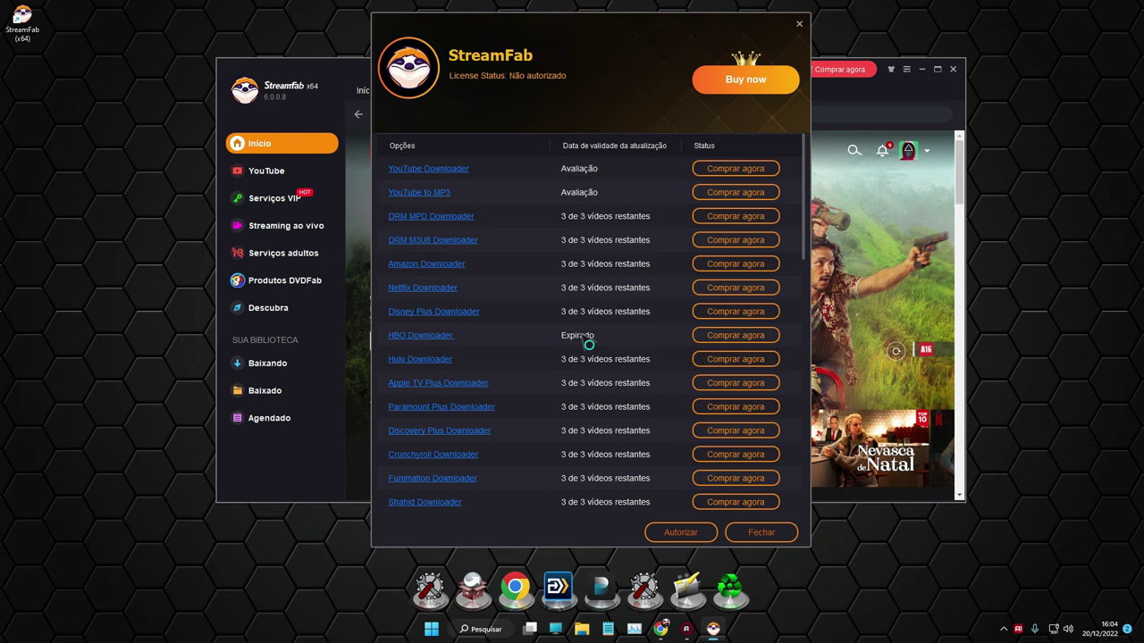
pyautogui.scroll(-10, 492, 373)
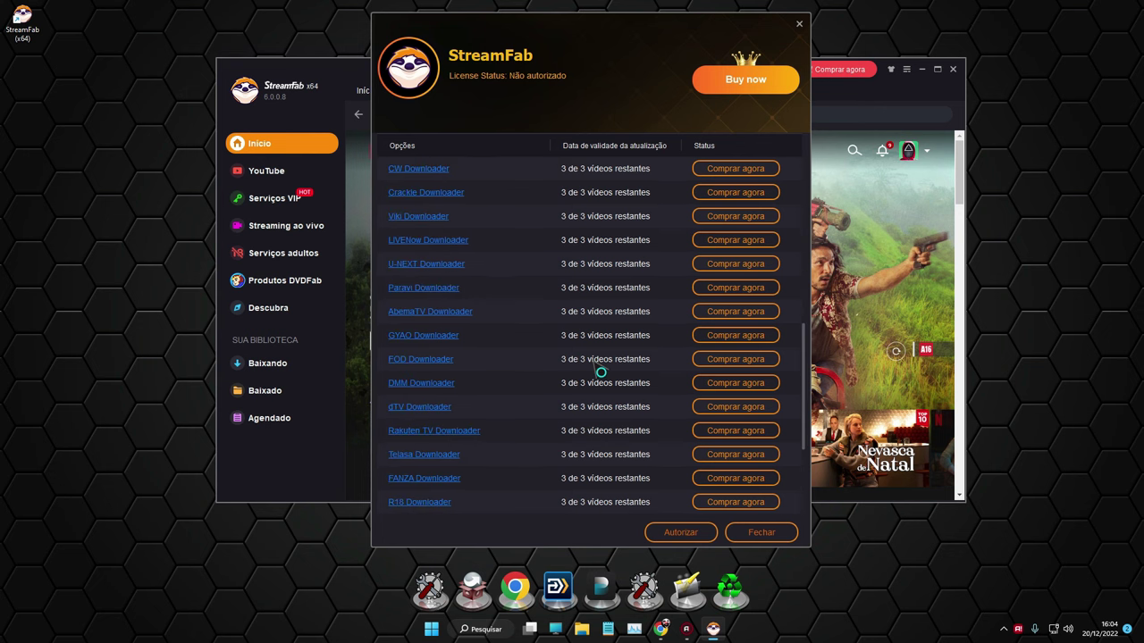
pyautogui.scroll(10, 599, 369)
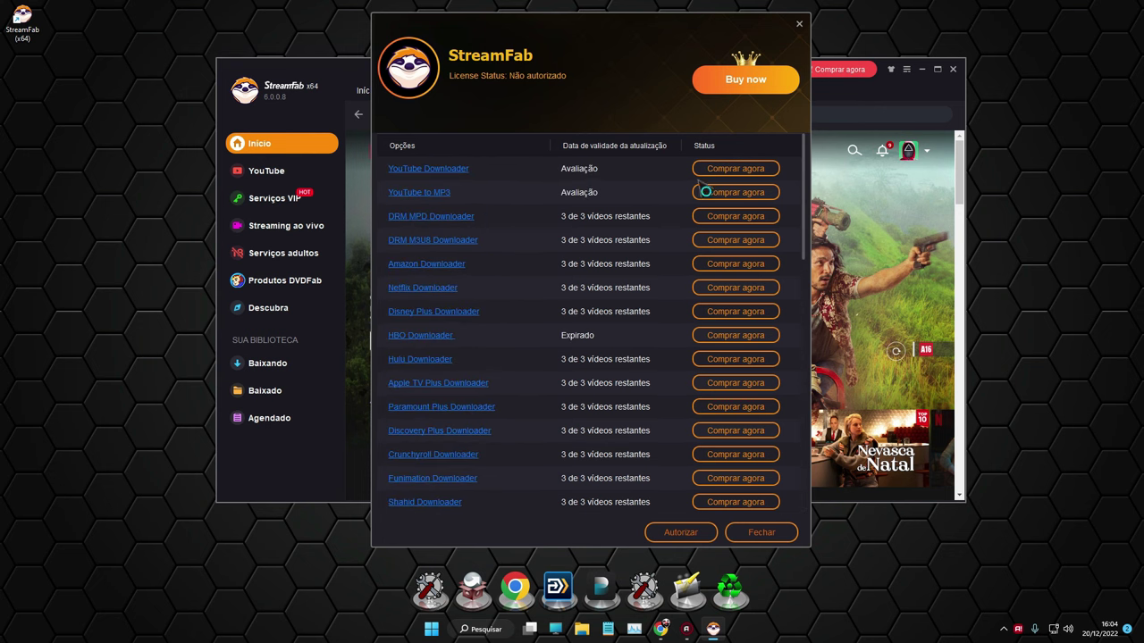
pyautogui.click(765, 534)
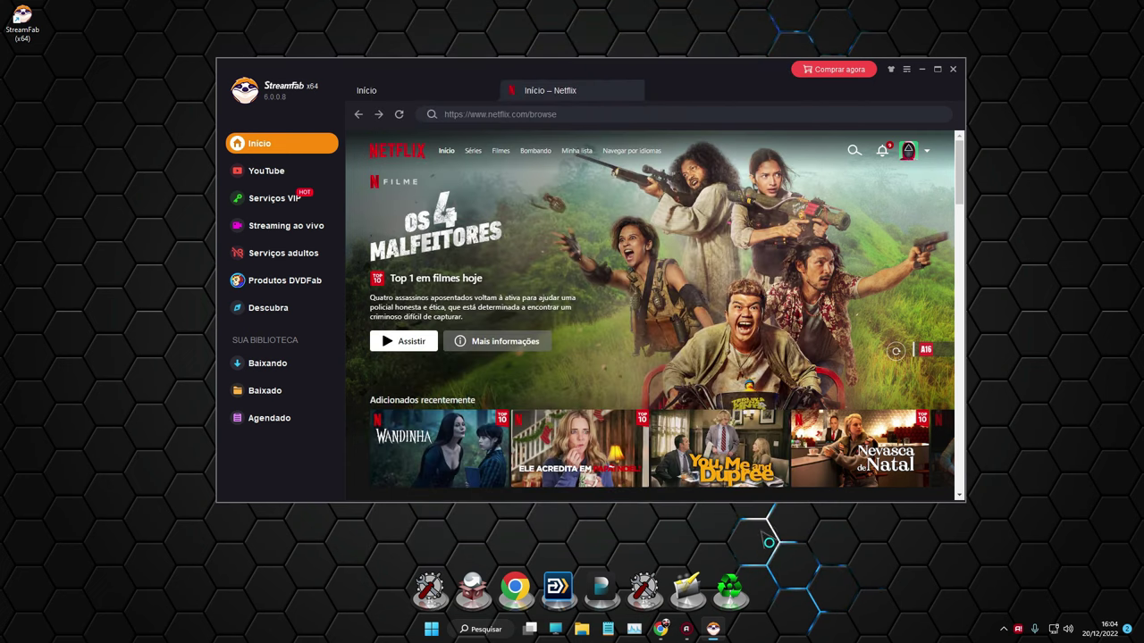
# Open the general settings, check the language and window-closing options, and disable Executar na inicialização do sistema.
pyautogui.click(907, 70)
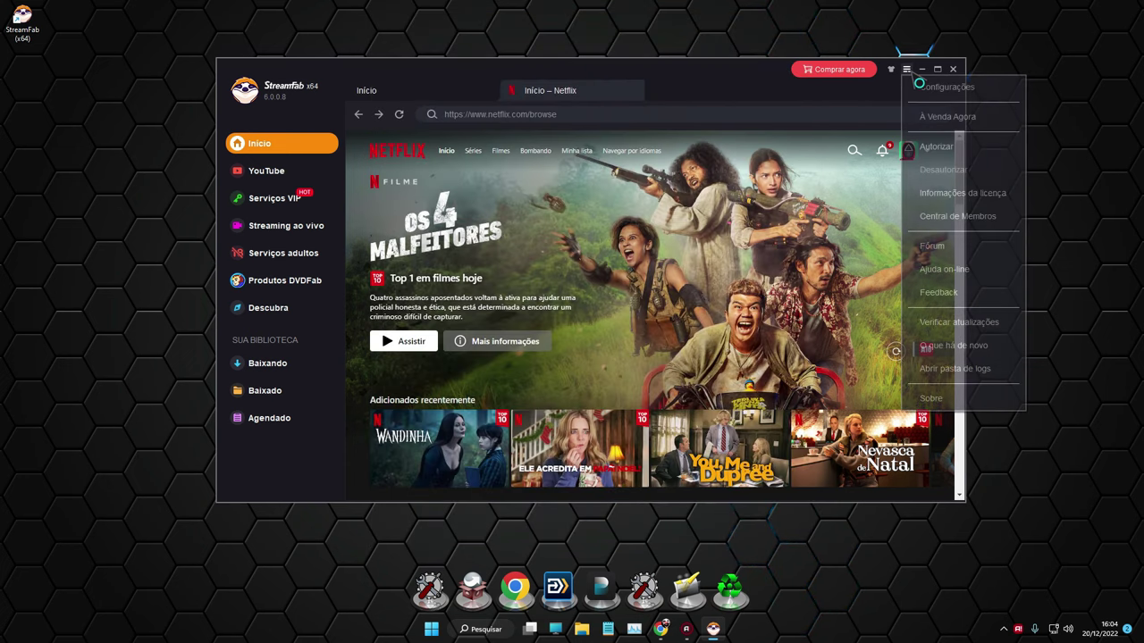
pyautogui.click(926, 94)
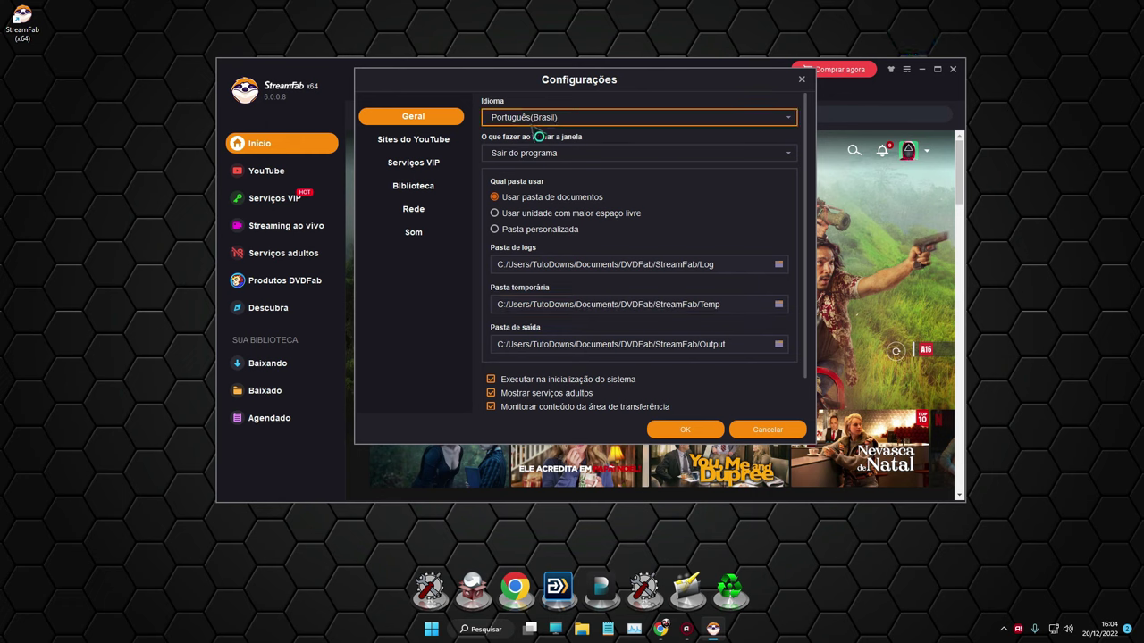
pyautogui.click(547, 123)
pyautogui.click(515, 96)
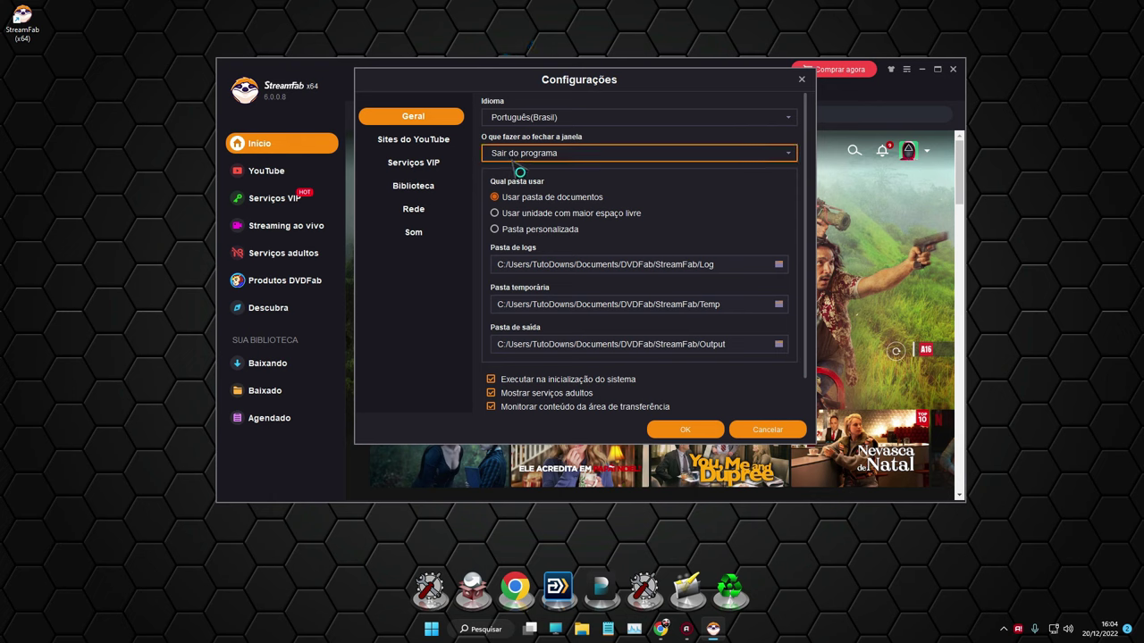
pyautogui.click(525, 156)
pyautogui.click(525, 157)
pyautogui.moveTo(809, 241); pyautogui.dragTo(804, 292)
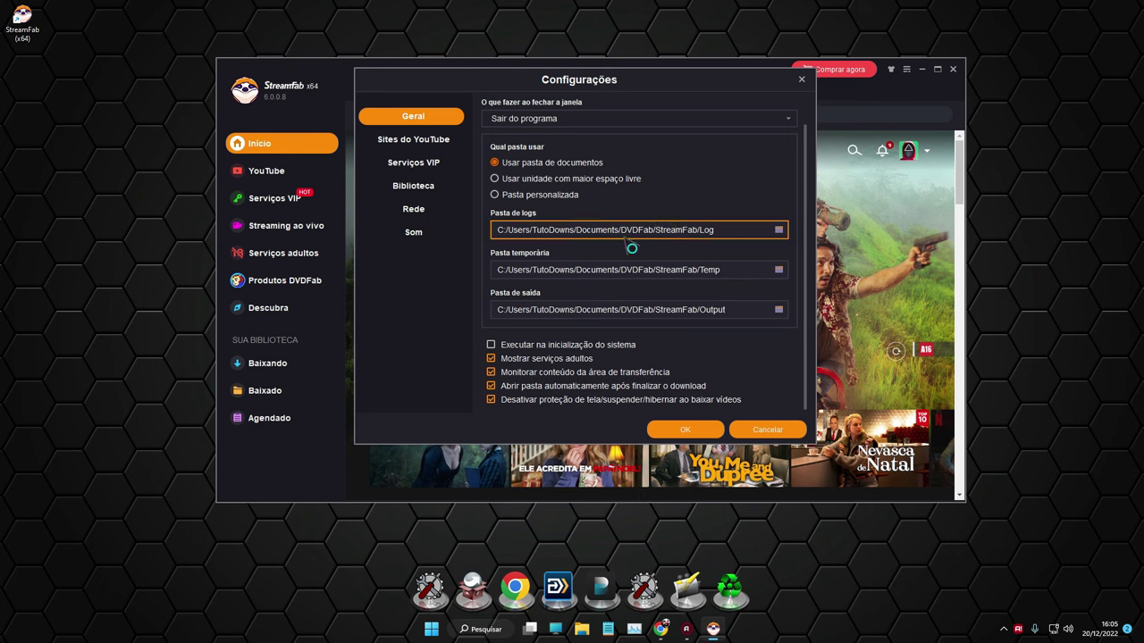
# Review the VIP service settings for regions, video format, audio, resolution, subtitles and languages, and close the settings without saving.
pyautogui.click(426, 172)
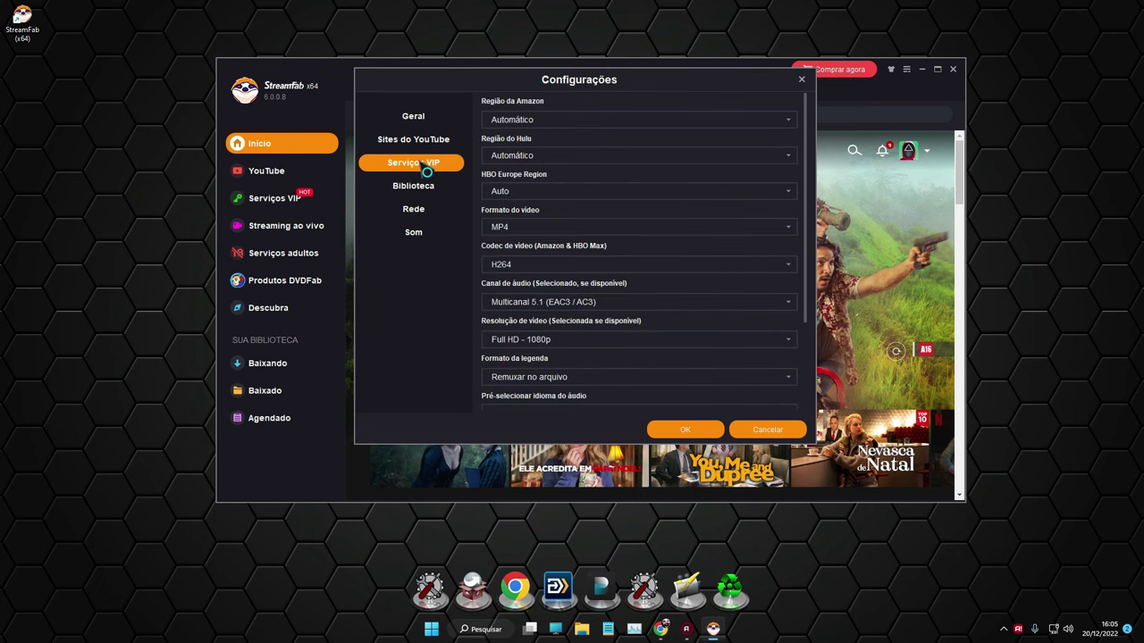
pyautogui.moveTo(811, 149); pyautogui.dragTo(813, 124)
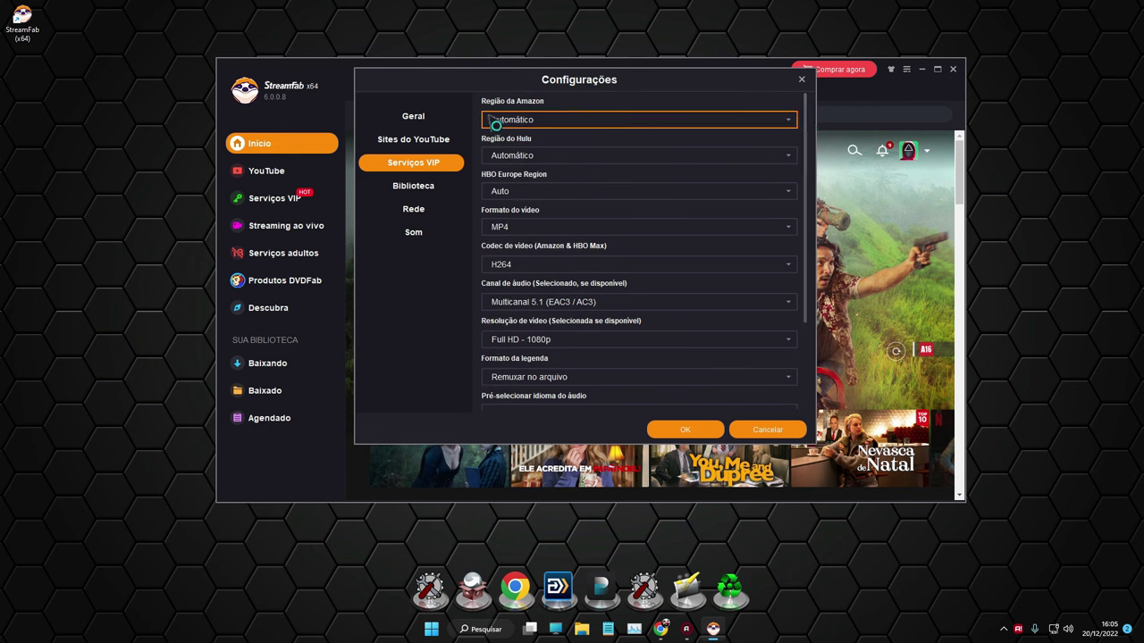
pyautogui.scroll(-2, 682, 260)
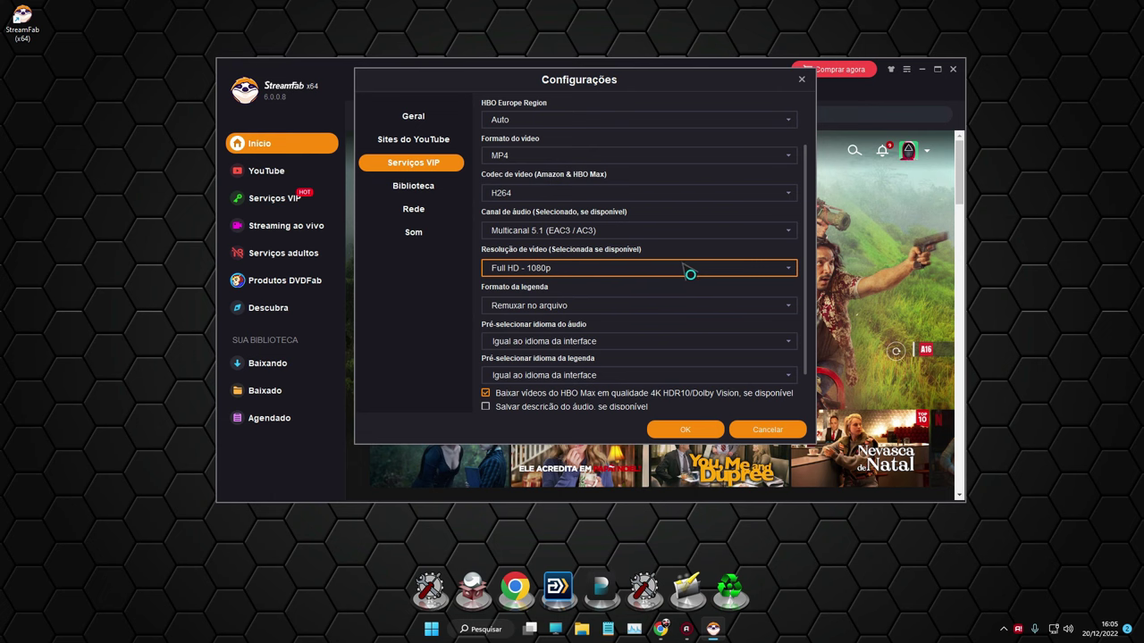
pyautogui.scroll(-1, 671, 268)
pyautogui.scroll(-1, 671, 300)
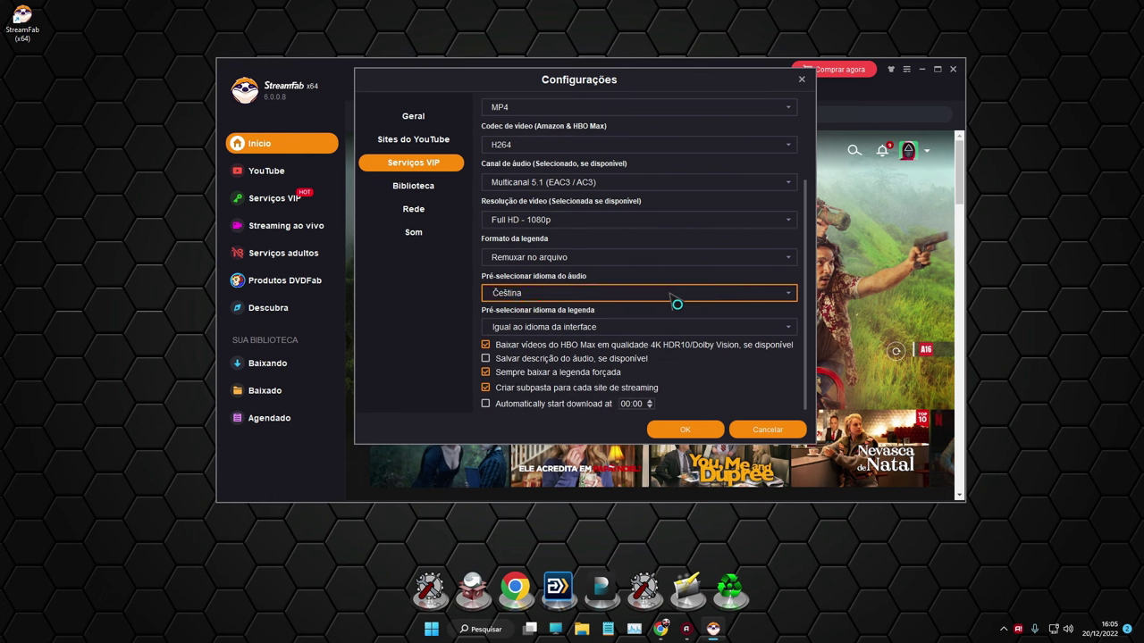
pyautogui.scroll(-1, 669, 298)
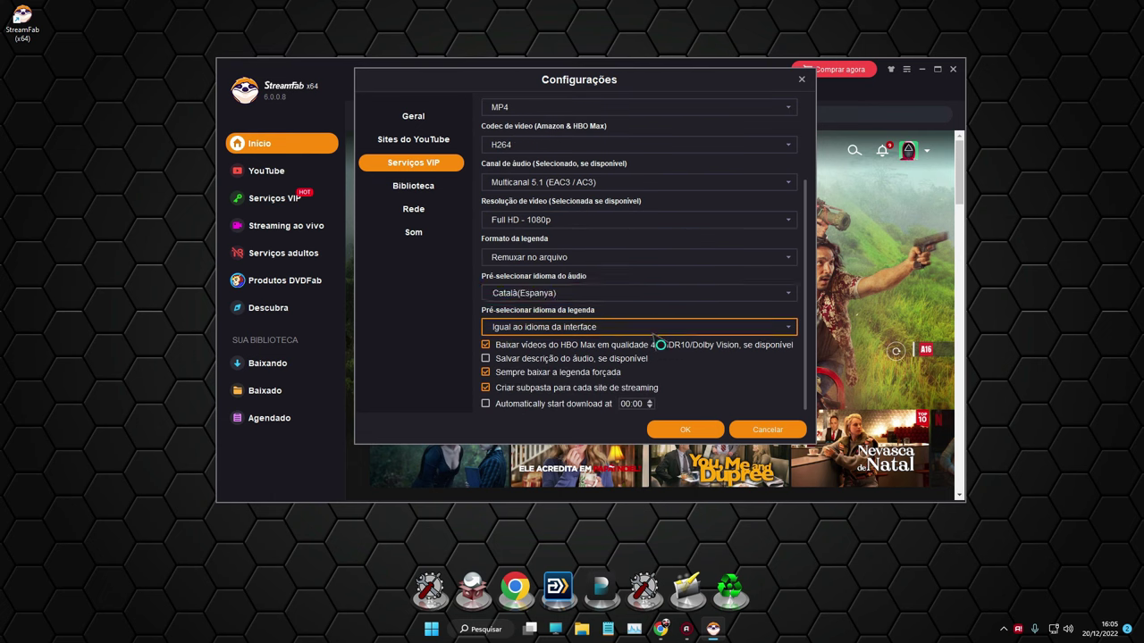
pyautogui.click(777, 430)
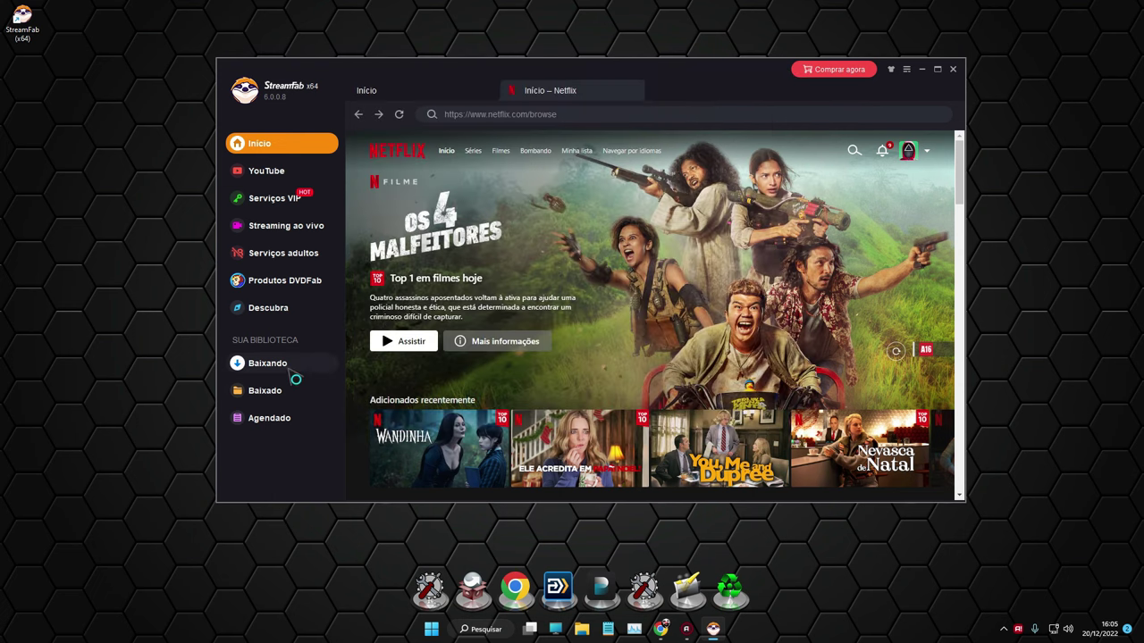
# Open the Baixando queue and switch Velocidade Turbo off and back on.
pyautogui.scroll(-2, 354, 394)
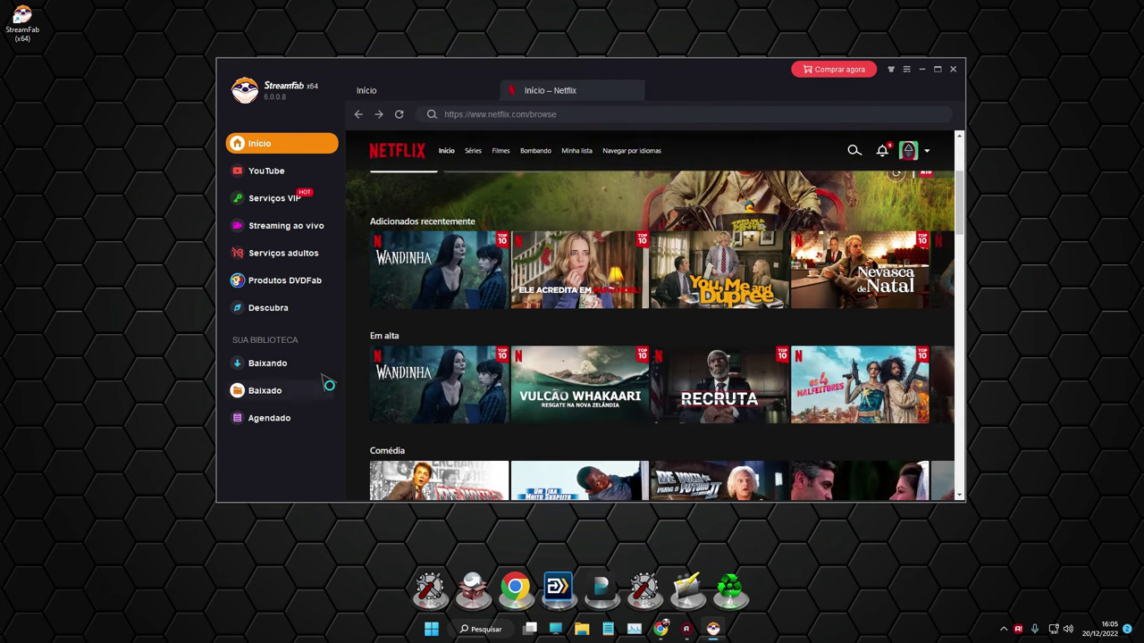
pyautogui.click(289, 377)
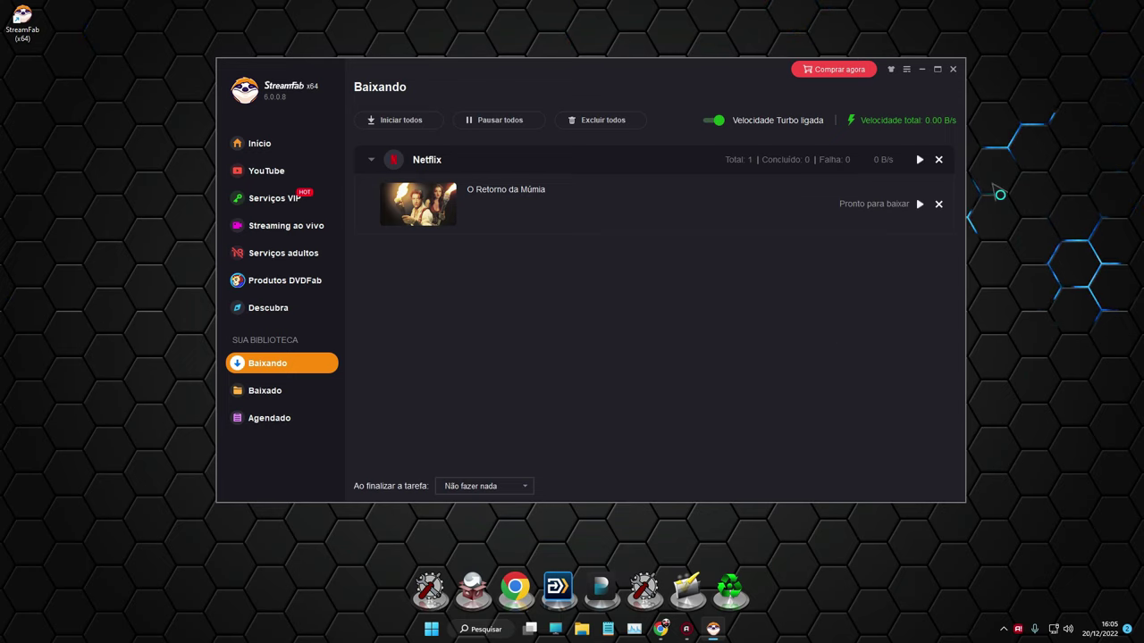
pyautogui.click(711, 120)
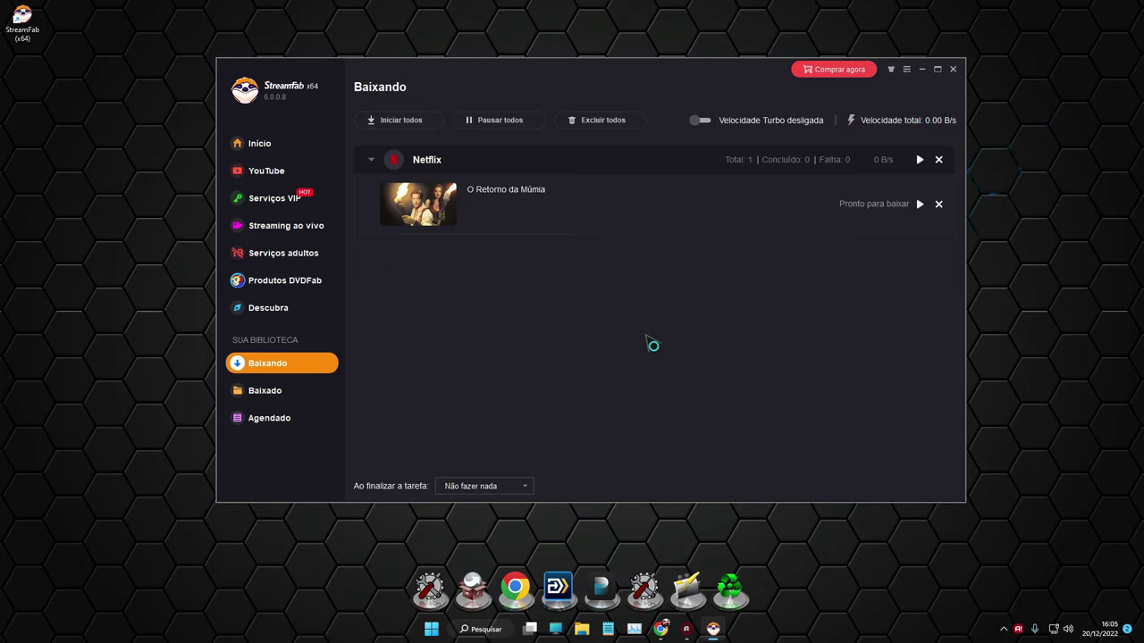
pyautogui.click(706, 121)
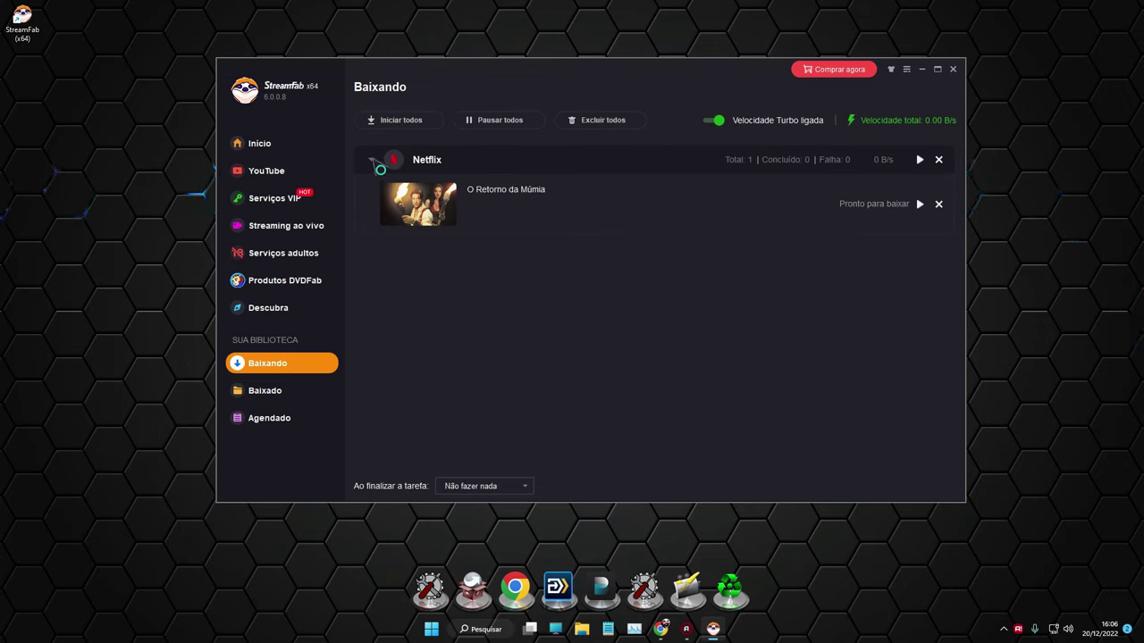
# Collapse the Netflix group in the queue, start its download, and continue with the trial version of Netflix Downloader.
pyautogui.click(371, 161)
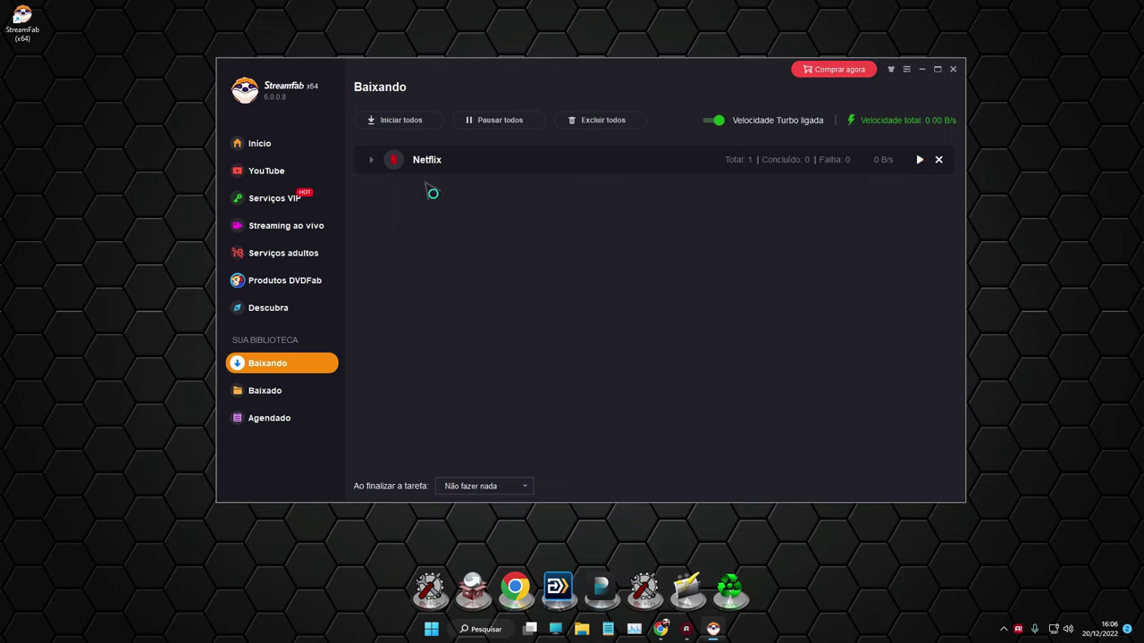
pyautogui.click(372, 163)
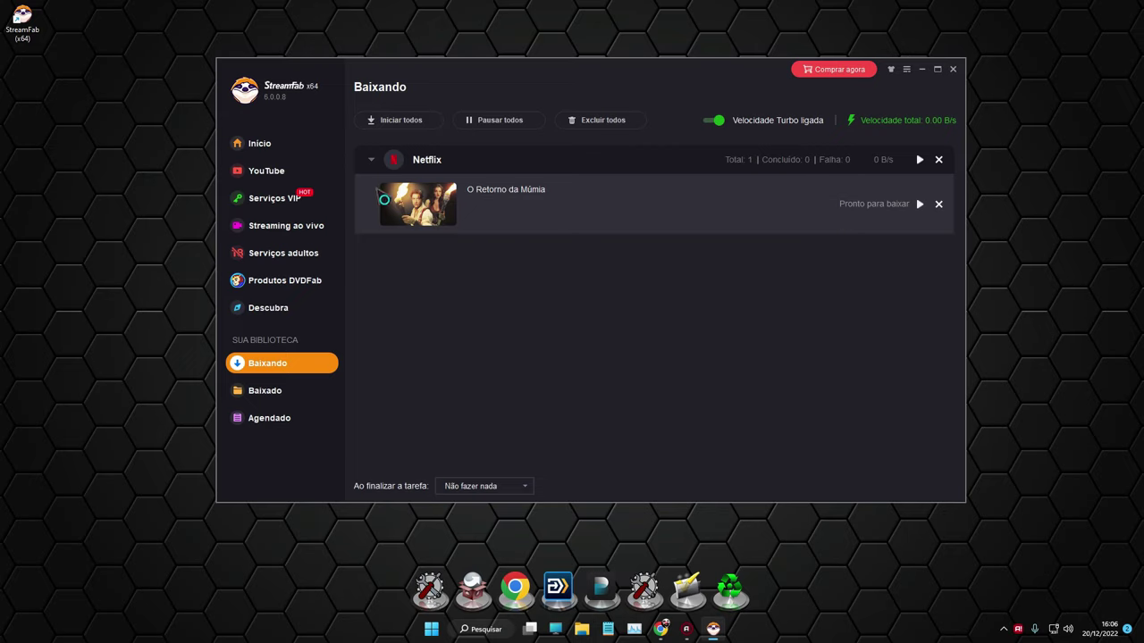
pyautogui.click(371, 159)
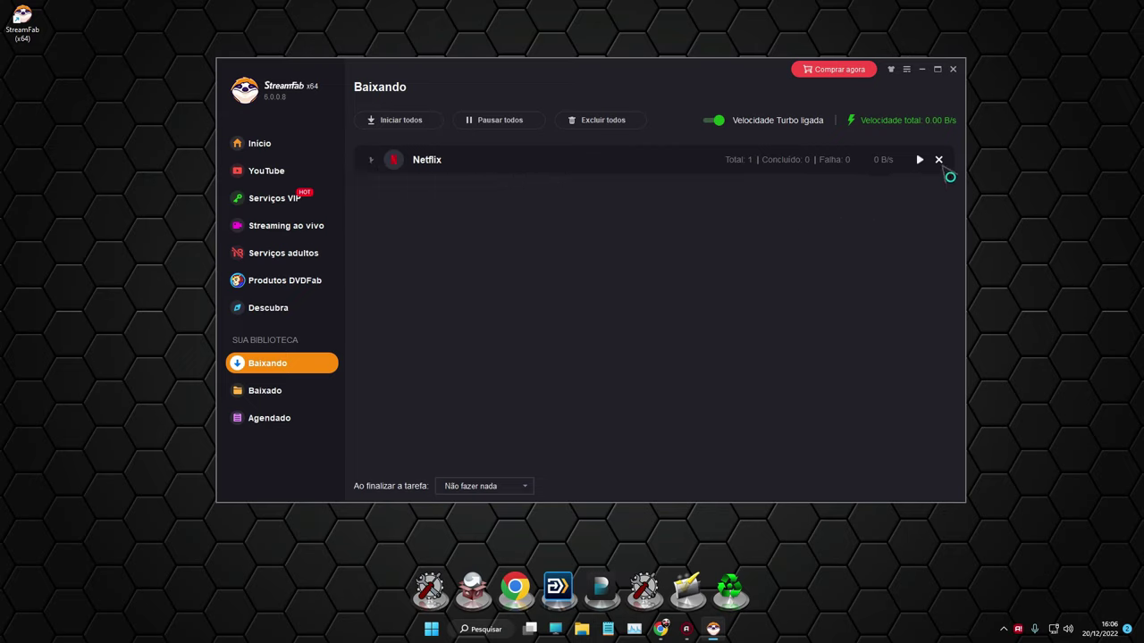
pyautogui.click(923, 161)
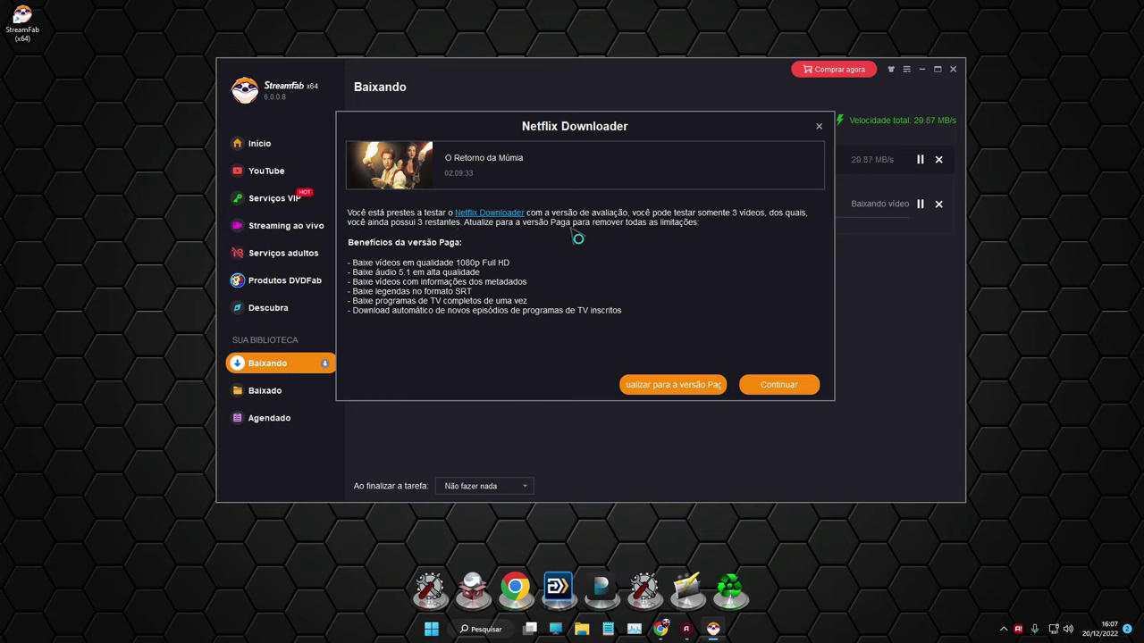
pyautogui.click(783, 389)
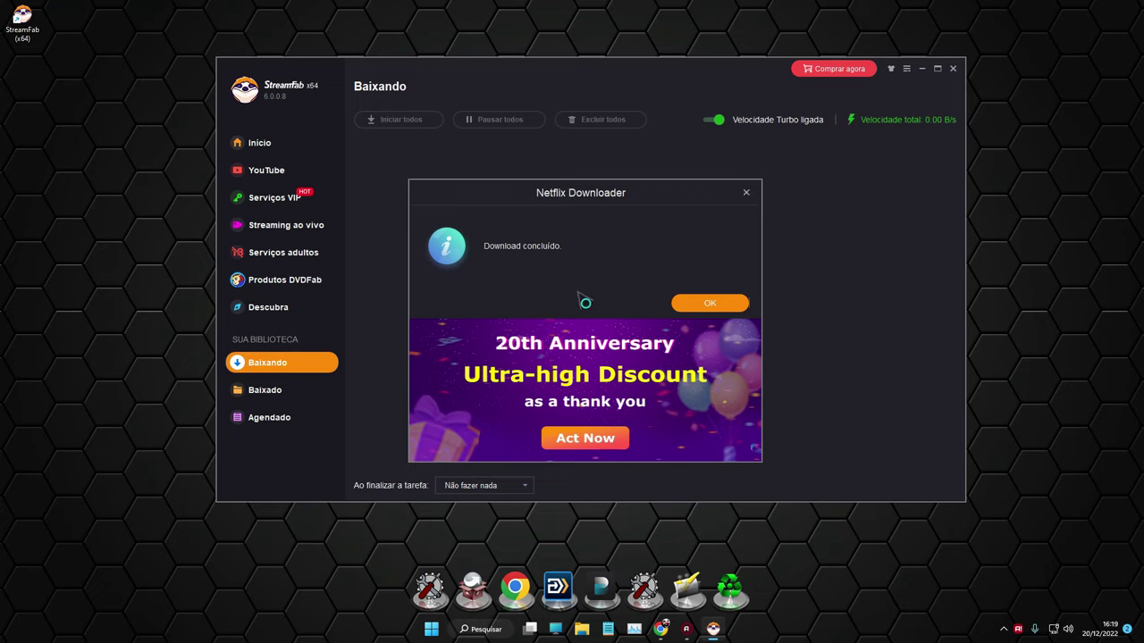
# Acknowledge the completed download, check the O Retorno da Múmia file in the output folder, and decline the PlayerFab download.
pyautogui.click(729, 305)
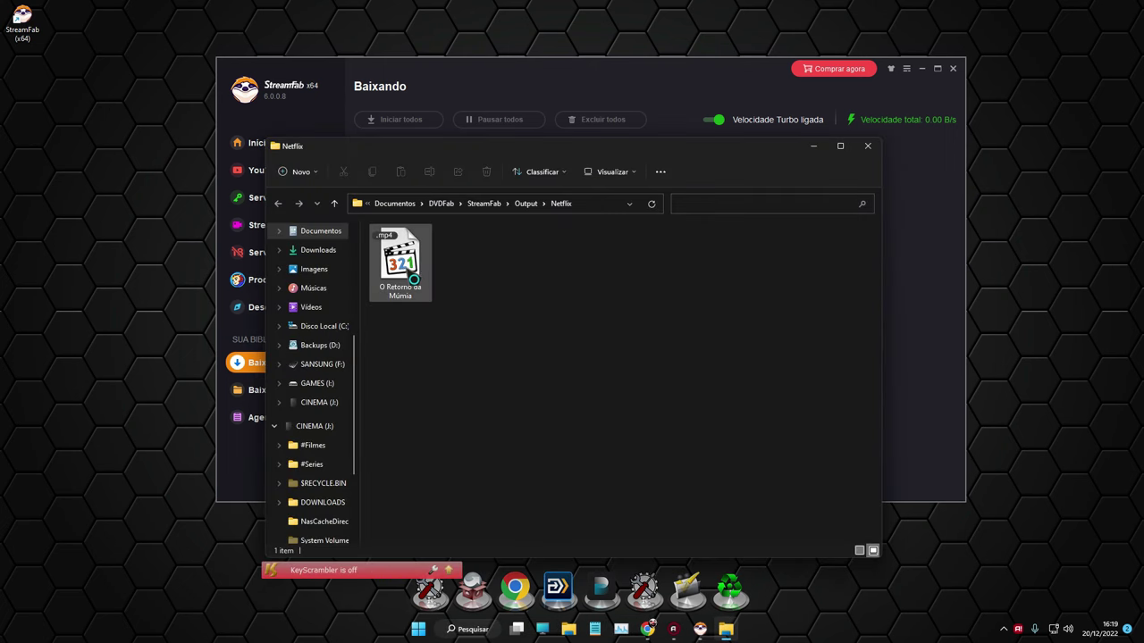
pyautogui.click(414, 250)
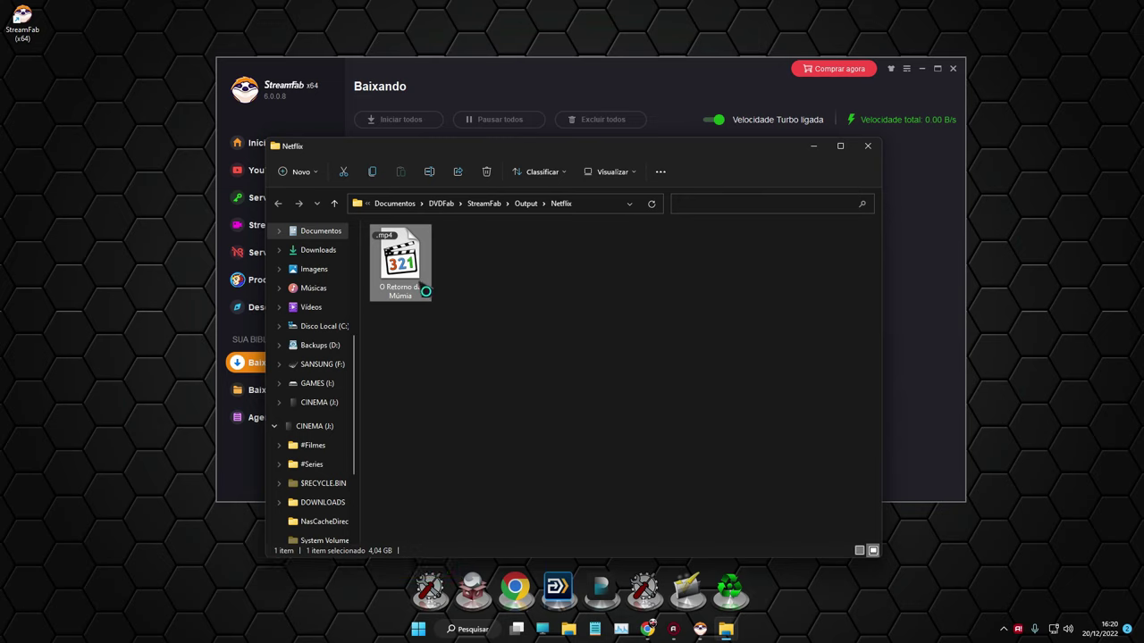
pyautogui.click(868, 146)
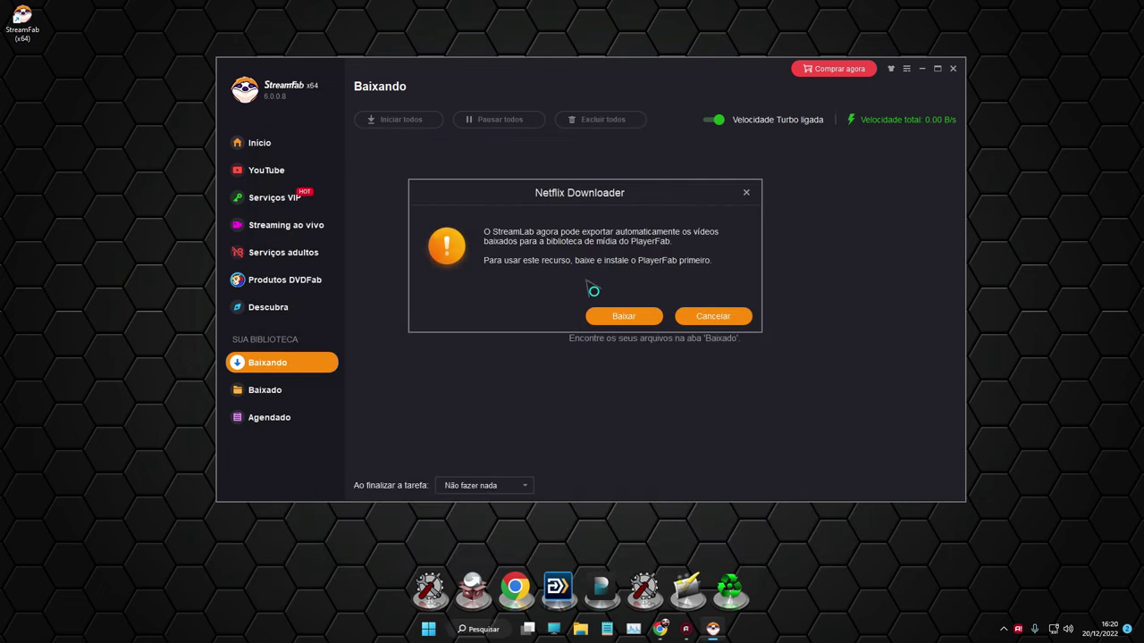
pyautogui.click(712, 318)
# Reopen the VIP service settings, examine the subtitle format options including Extrair para arquivo SRT, and cancel without saving.
pyautogui.click(907, 69)
pyautogui.click(925, 86)
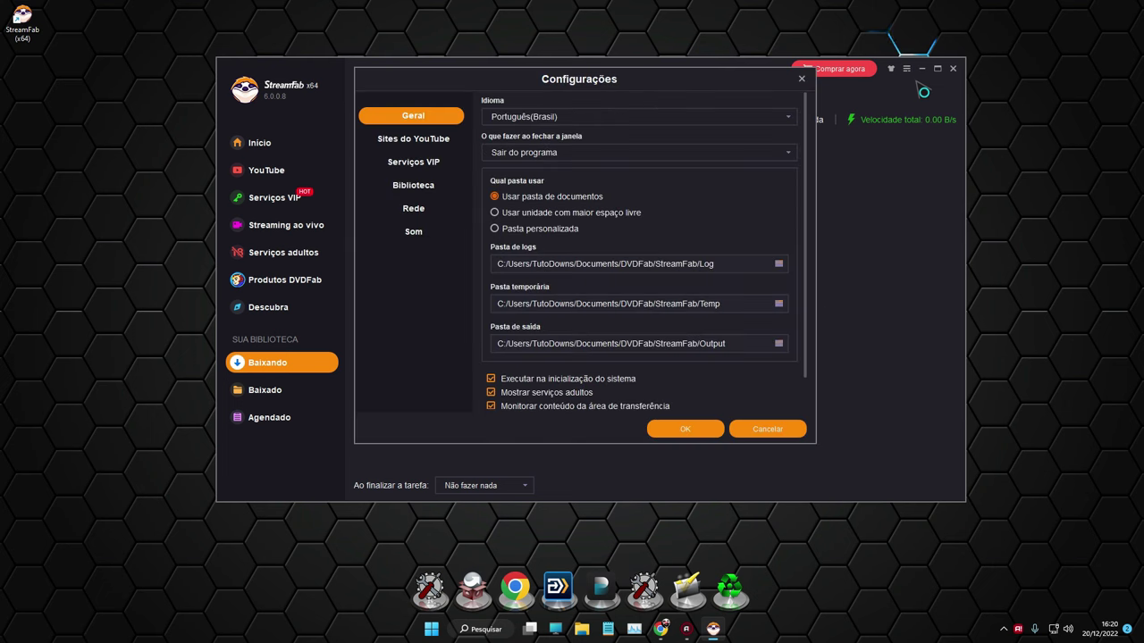
pyautogui.click(444, 165)
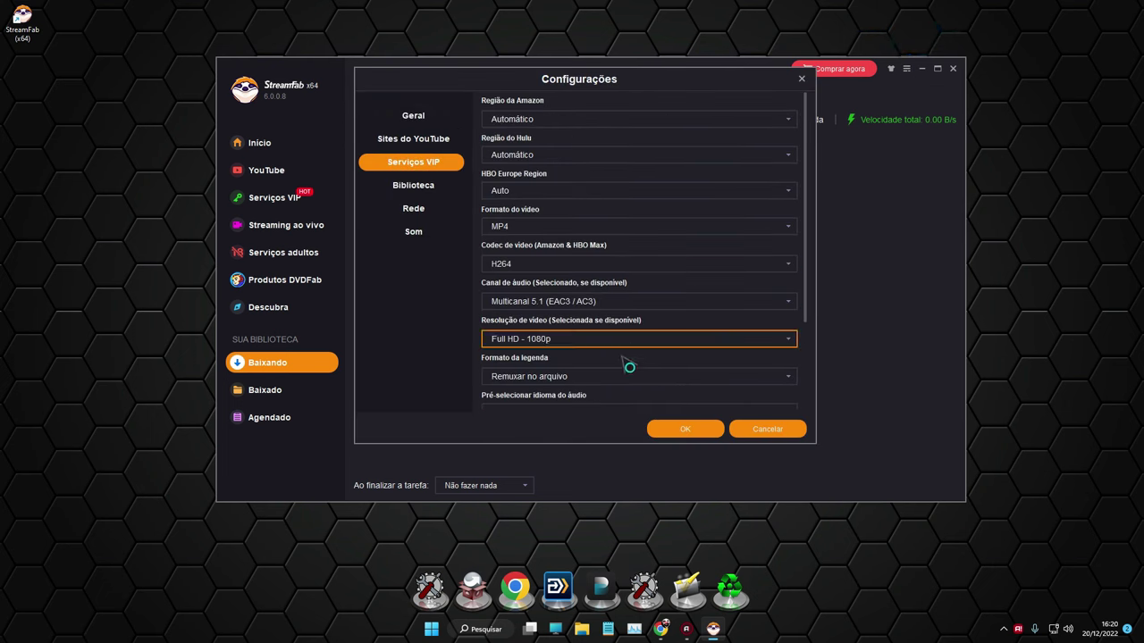
pyautogui.click(576, 376)
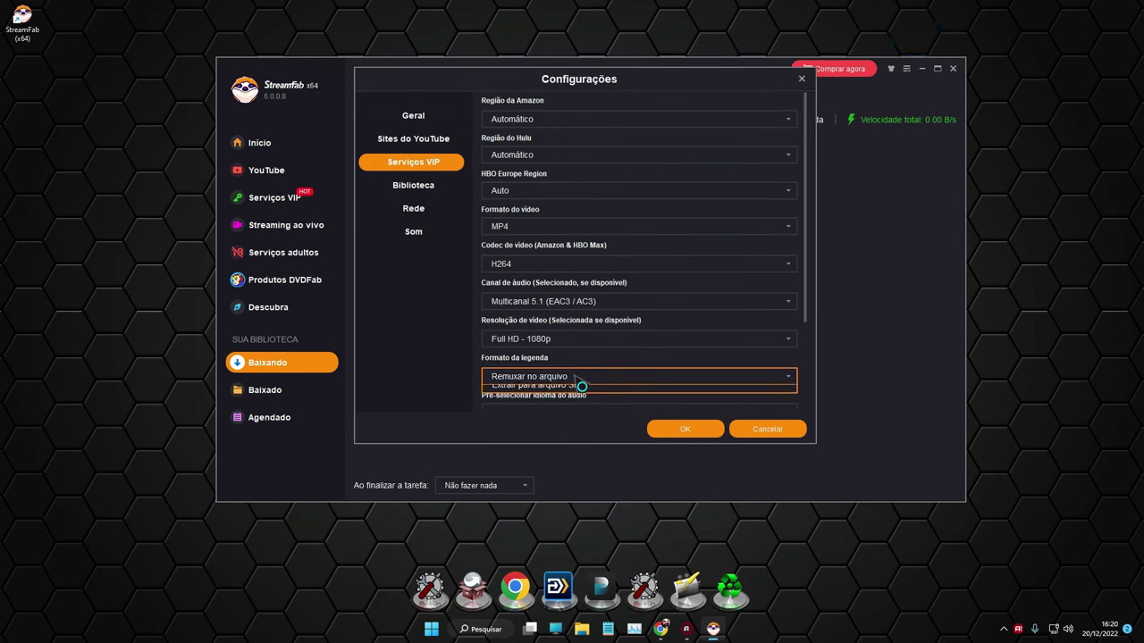
pyautogui.click(576, 376)
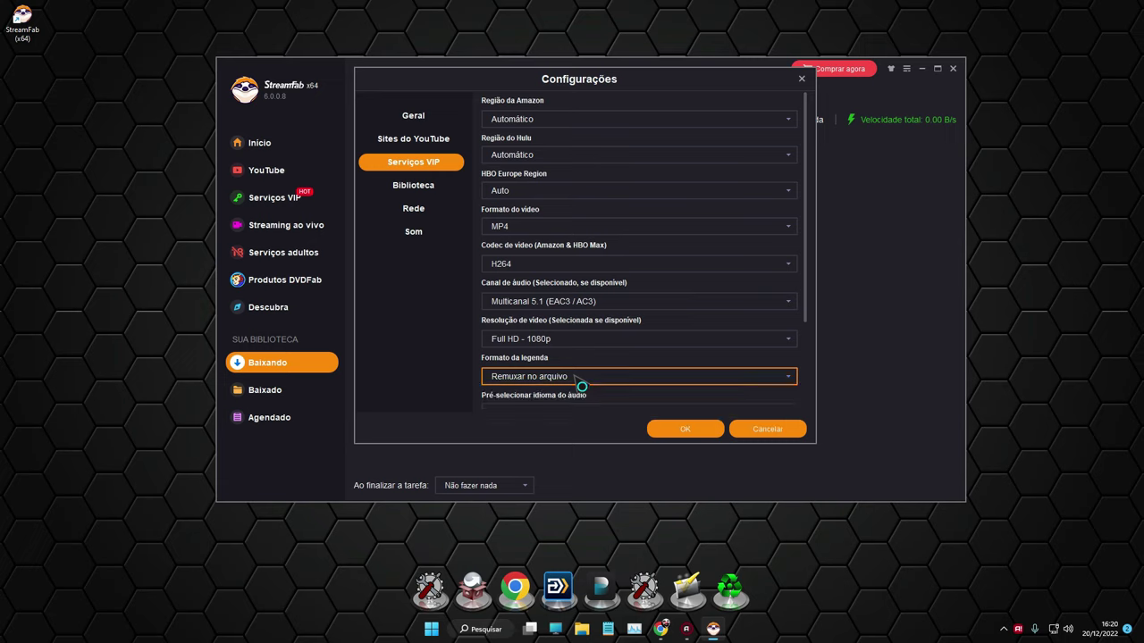
pyautogui.click(575, 377)
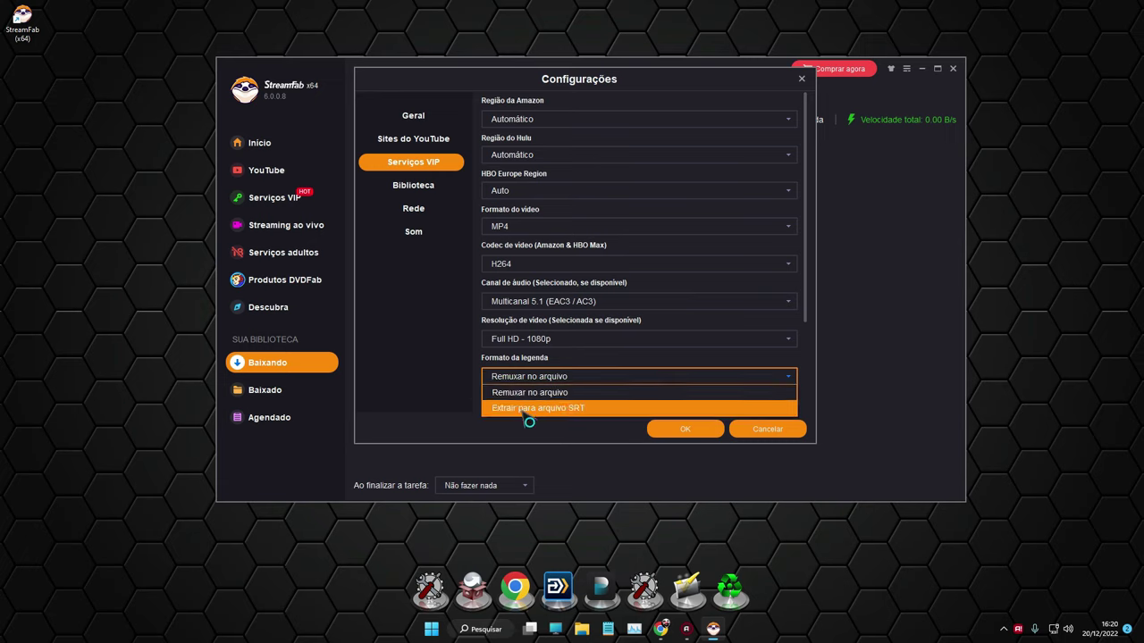
pyautogui.click(569, 407)
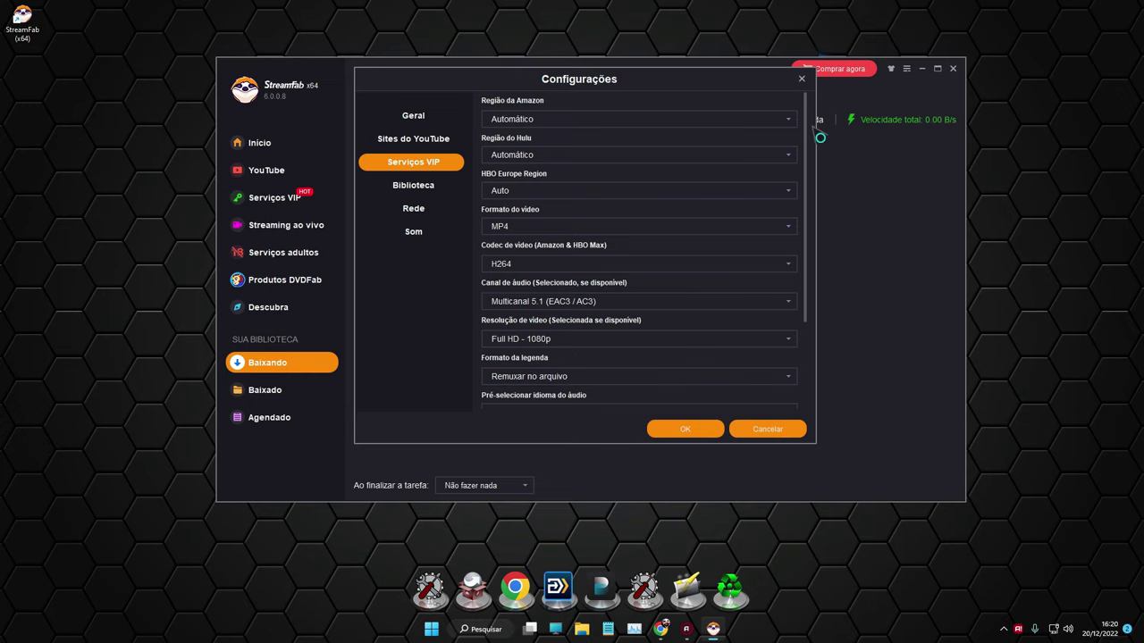
pyautogui.click(780, 428)
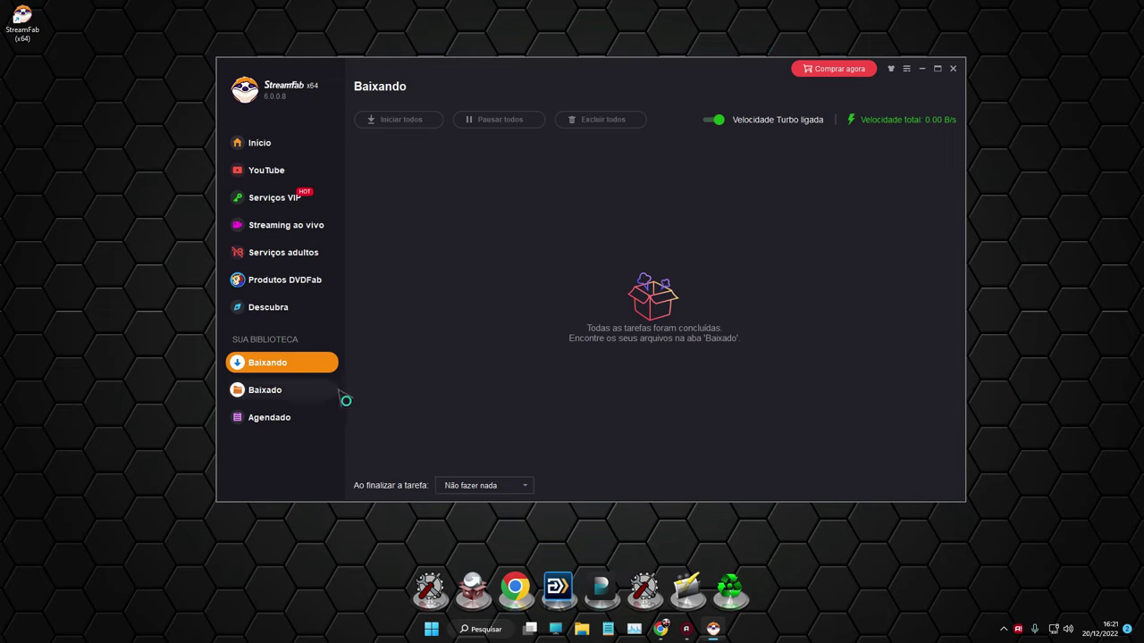
# Open the Baixado library and expand the Netflix group to view the downloaded movie.
pyautogui.click(269, 404)
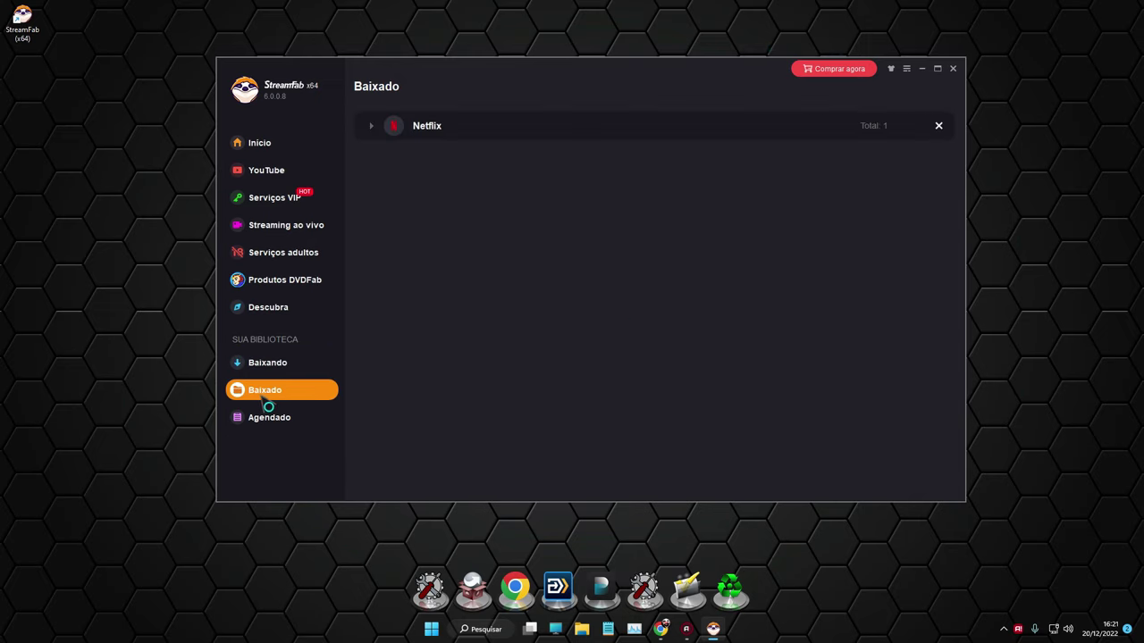
pyautogui.click(372, 126)
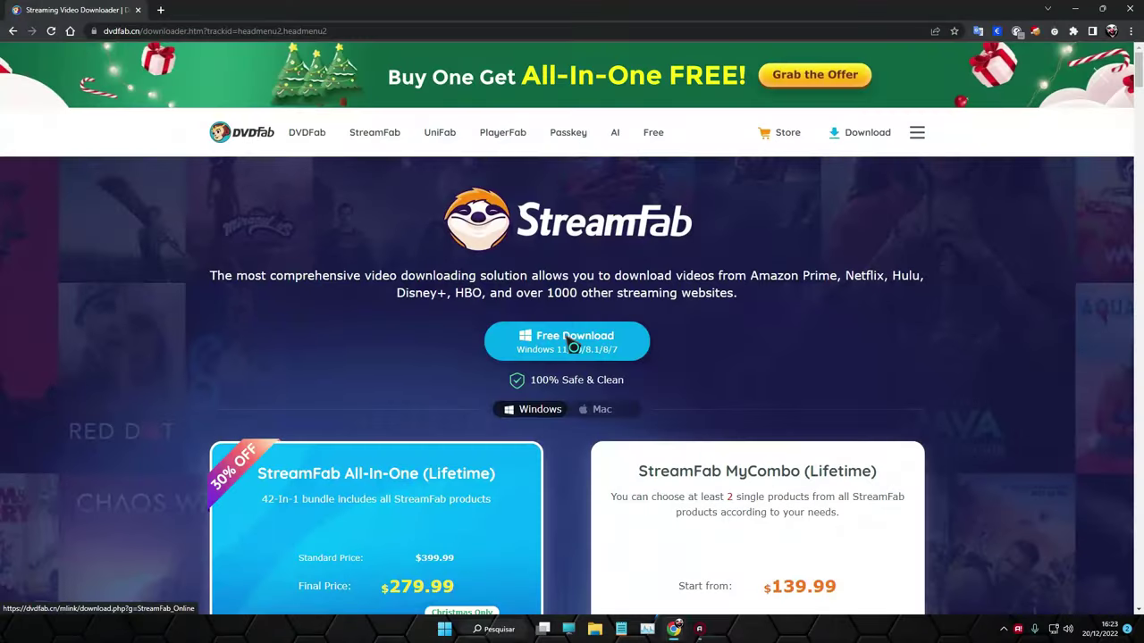
# Download the free StreamFab installer for Windows from the DVDFab site as streamfab_online_6008_2.exe and launch it.
pyautogui.click(566, 340)
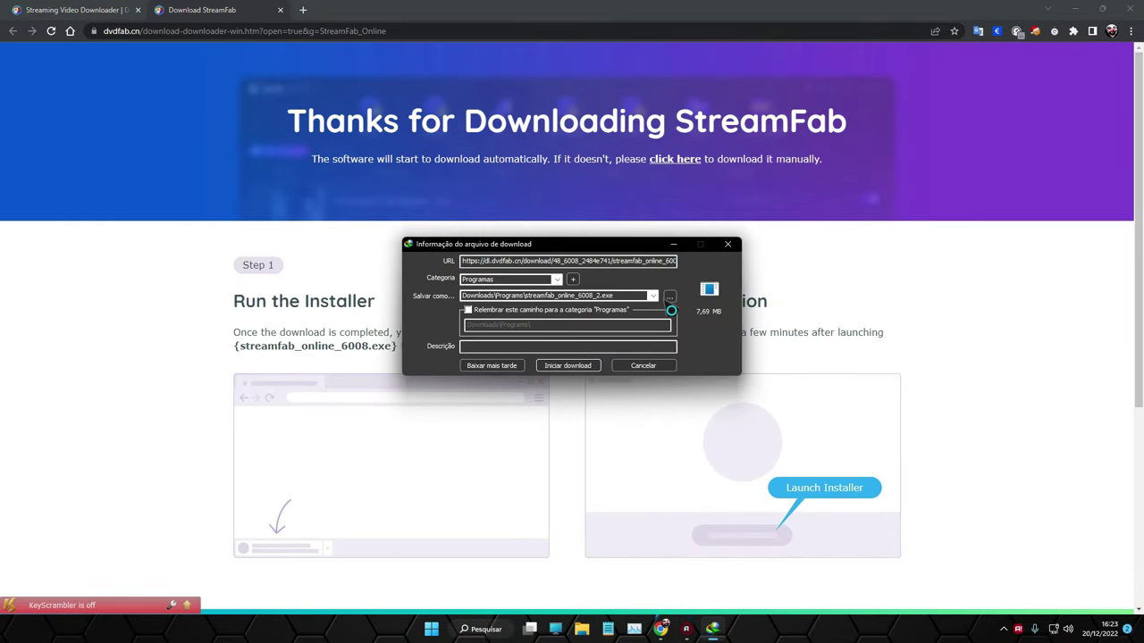
pyautogui.click(590, 366)
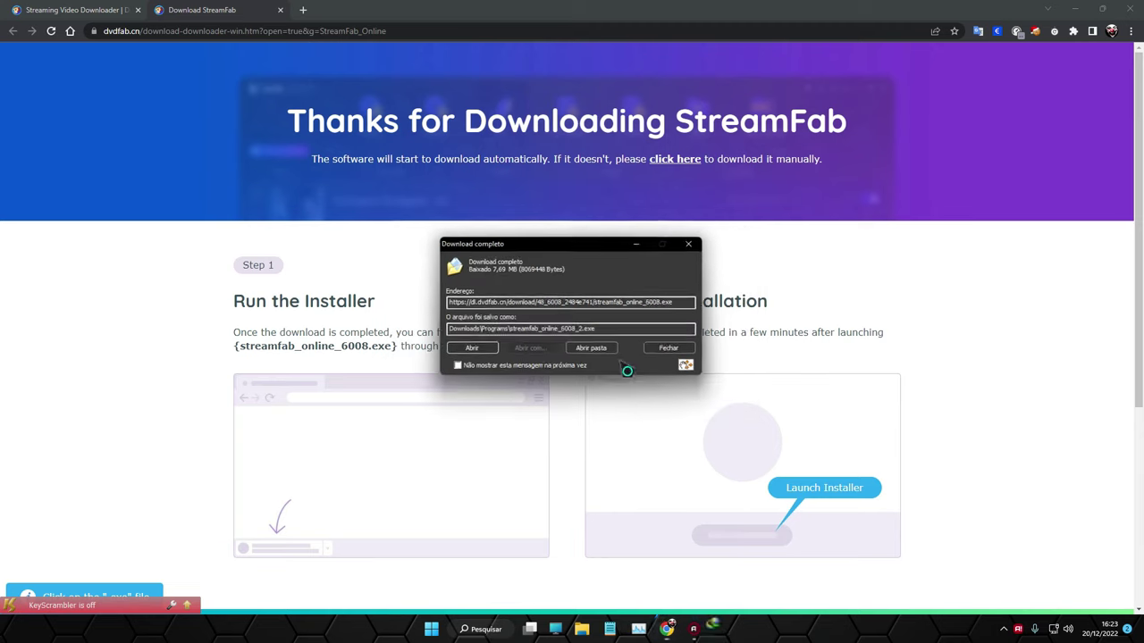
pyautogui.click(469, 349)
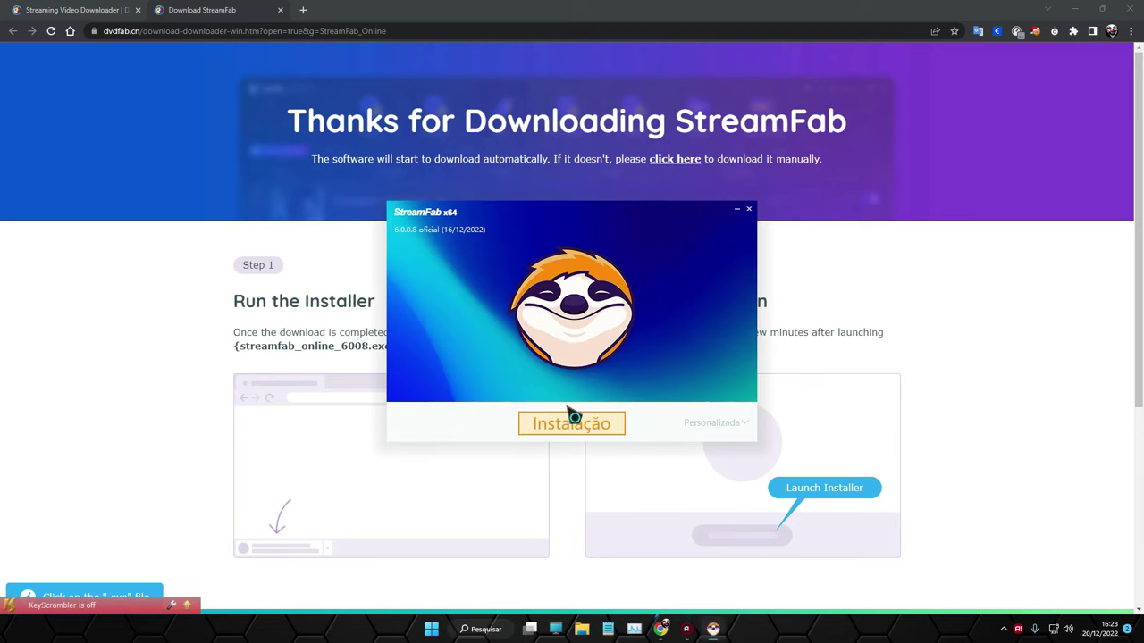
# Show the custom installation options, keep the folder C:\Program Files\DVDFab\StreamFab, and start the installation.
pyautogui.click(715, 423)
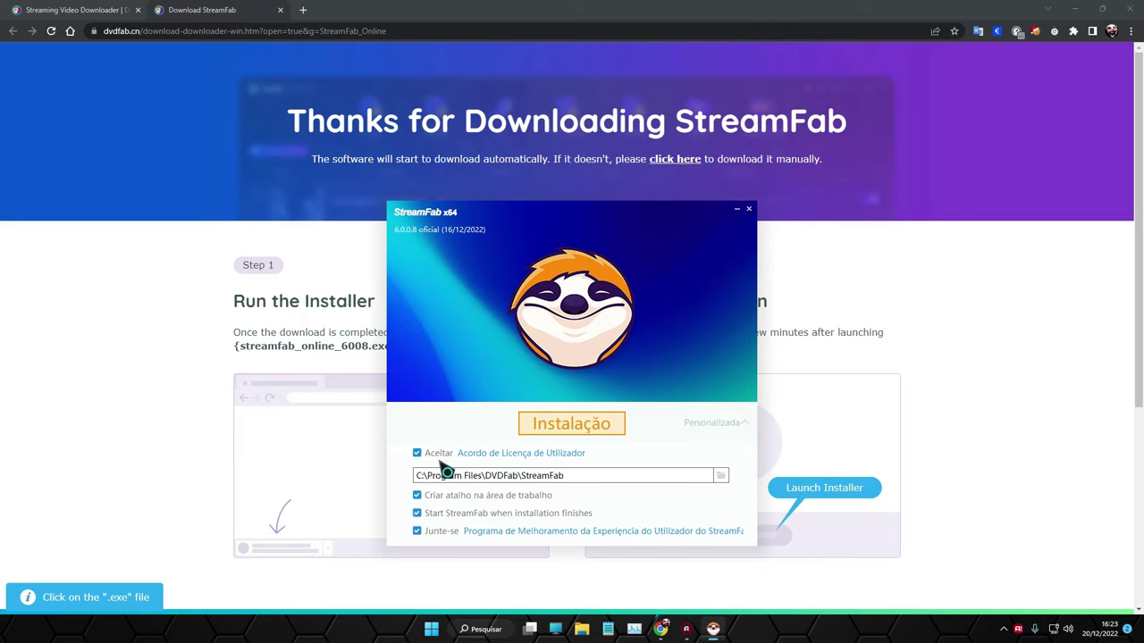
pyautogui.click(596, 425)
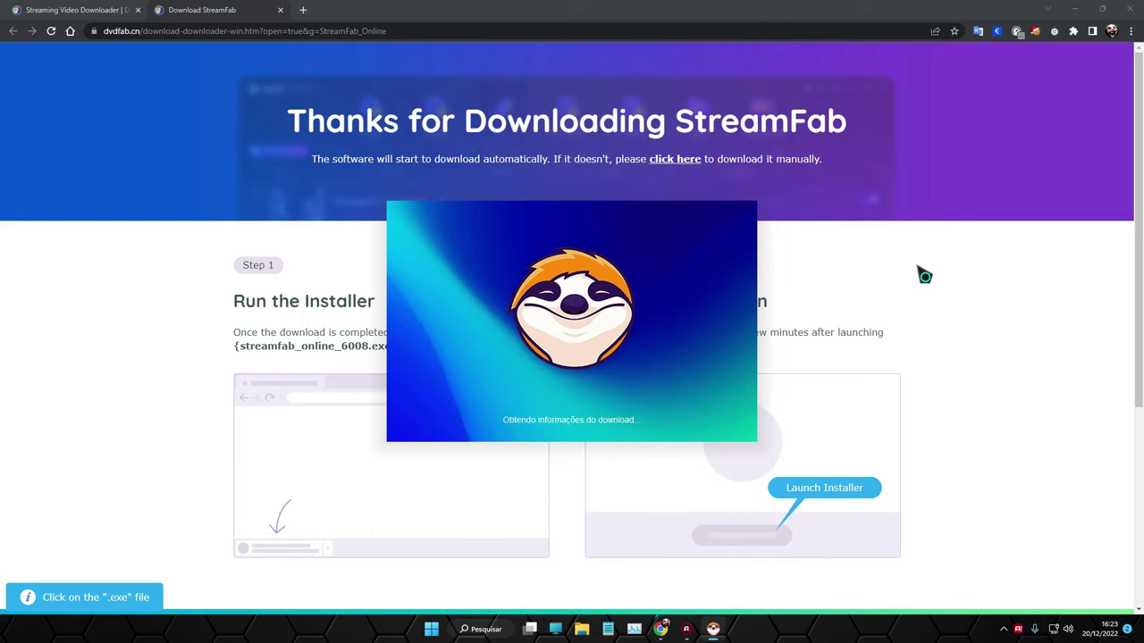